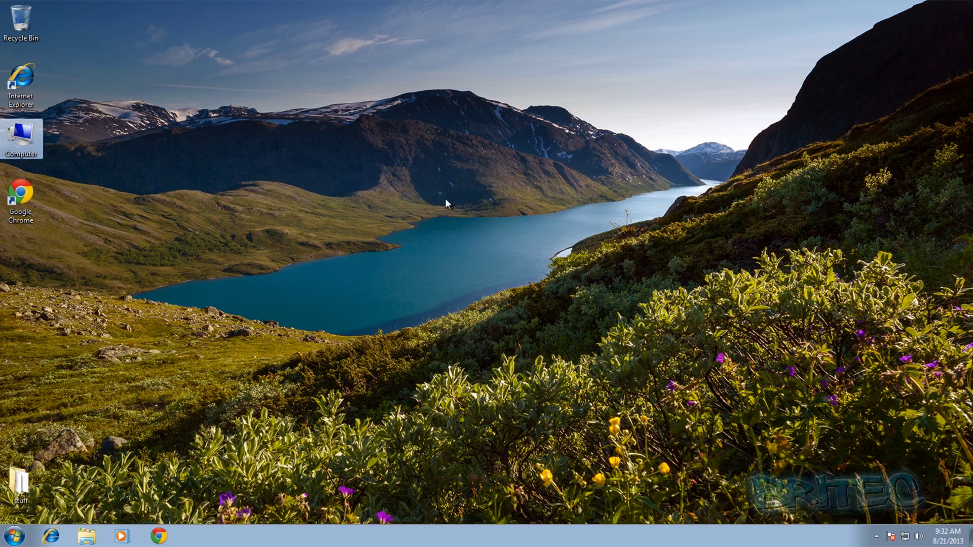
# Compare free space on C: and Temp Storage (E:), then review E:'s ChromeCache, Ietemp, TEMP and TMP folders
pyautogui.doubleClick(22, 138)
pyautogui.click(501, 153)
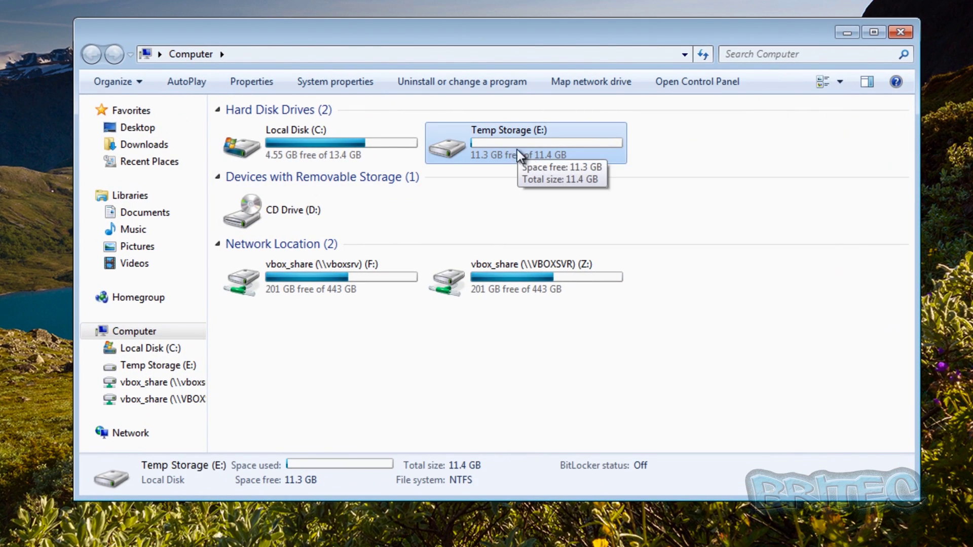
pyautogui.click(283, 146)
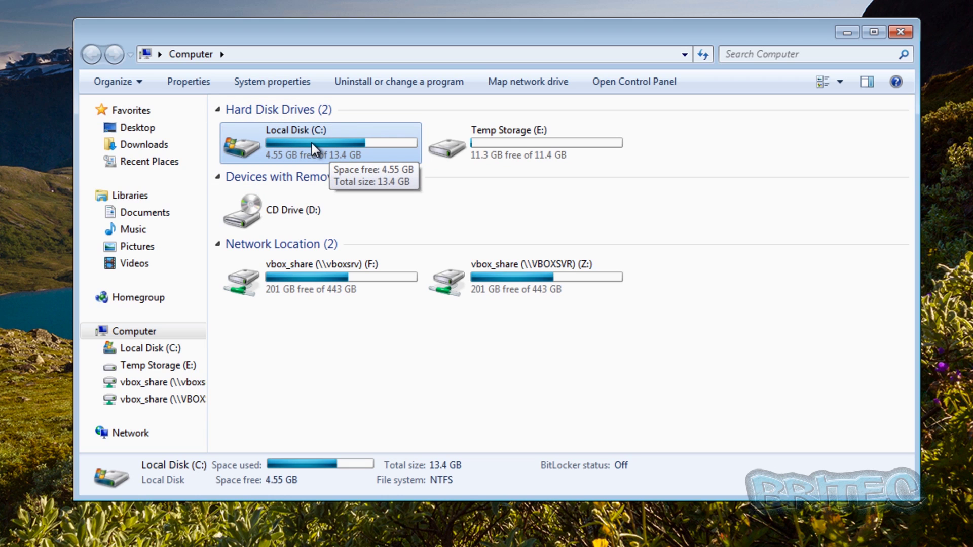
pyautogui.click(522, 150)
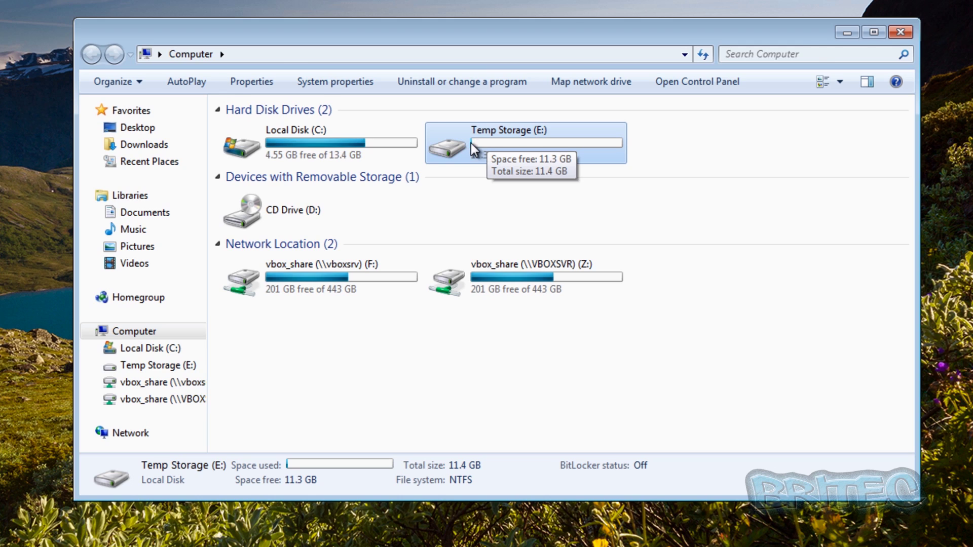
pyautogui.doubleClick(467, 152)
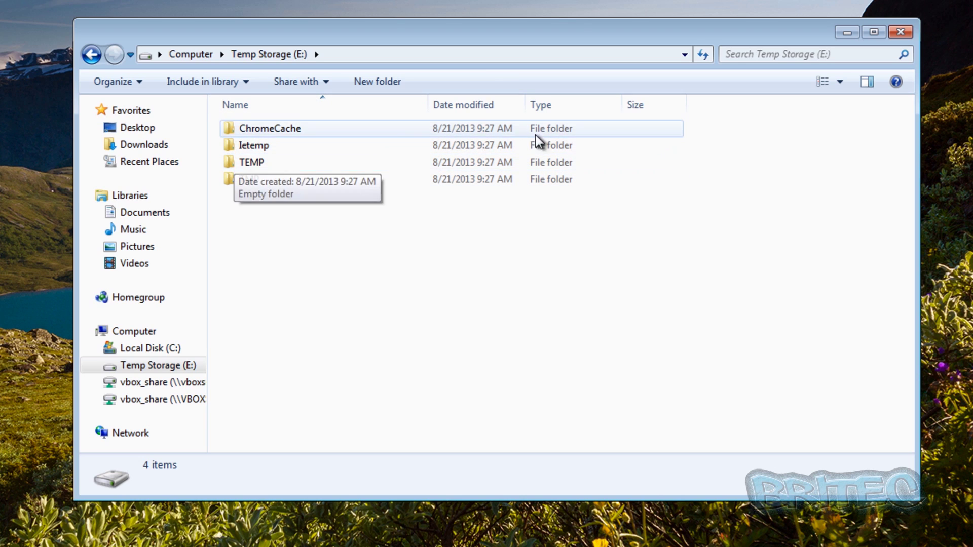
pyautogui.doubleClick(294, 130)
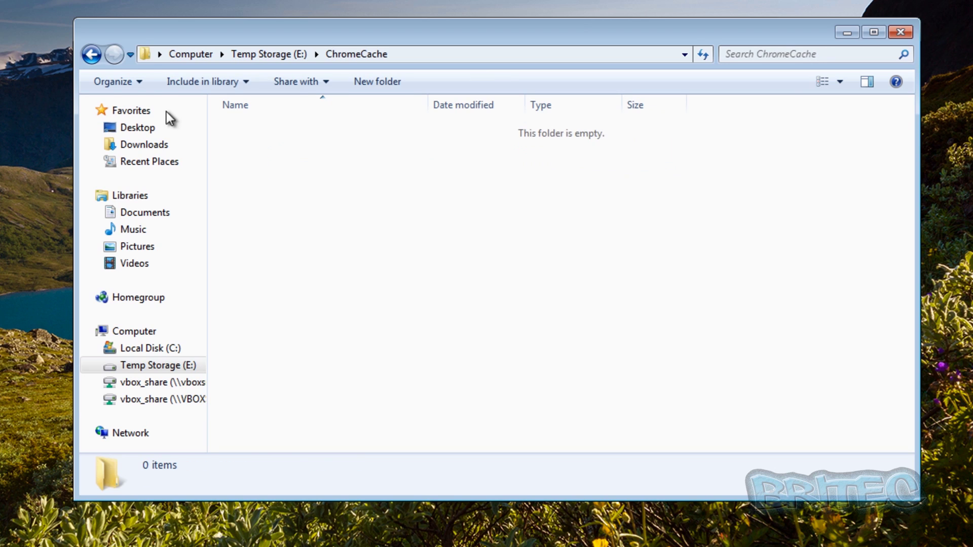
pyautogui.click(92, 54)
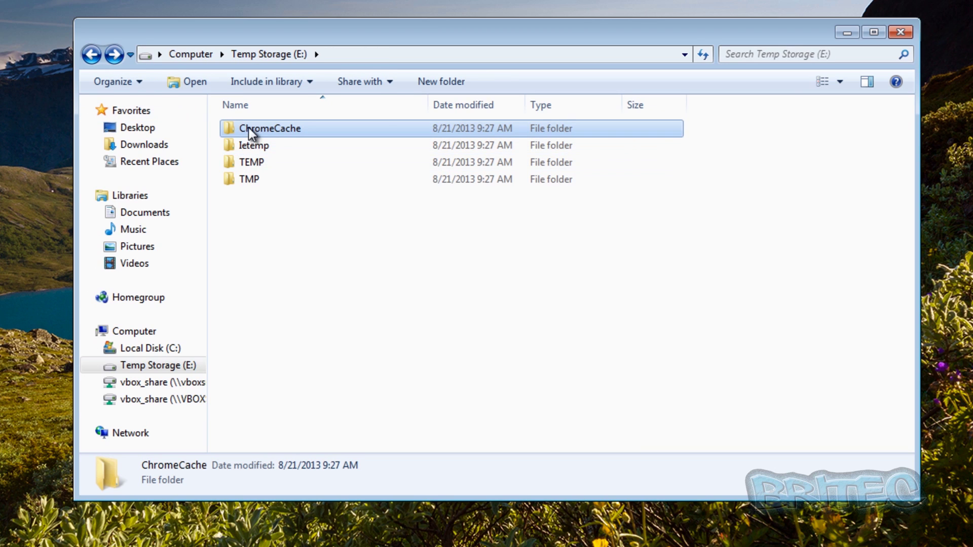
pyautogui.click(245, 145)
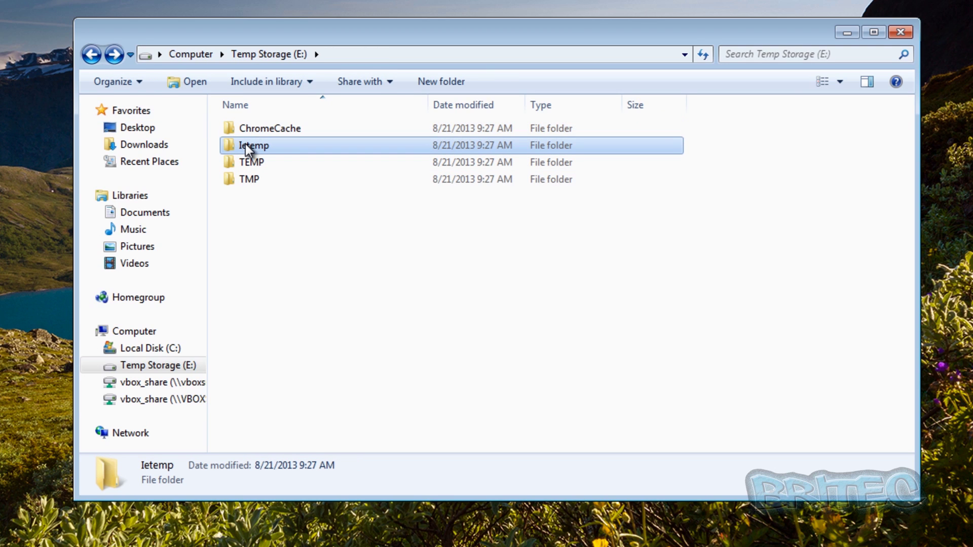
pyautogui.click(243, 180)
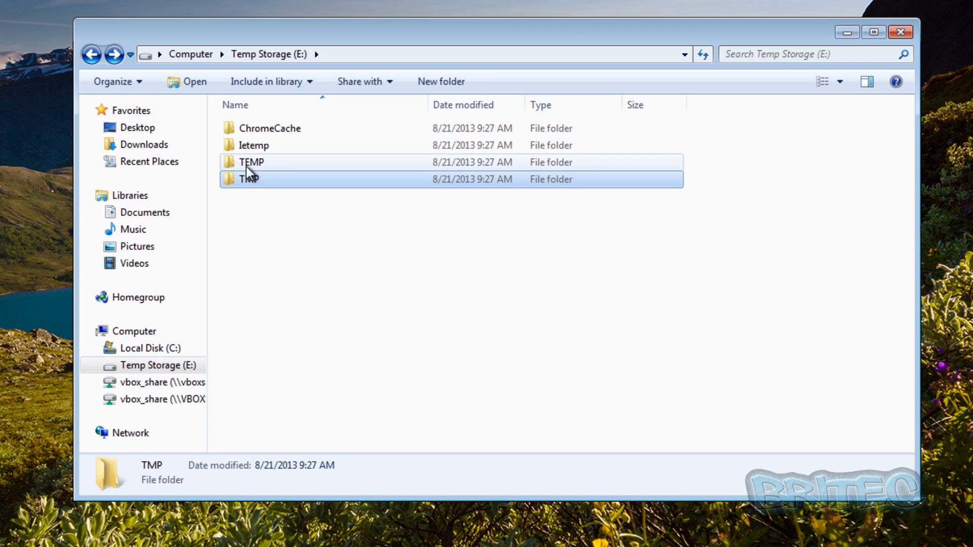
pyautogui.click(900, 33)
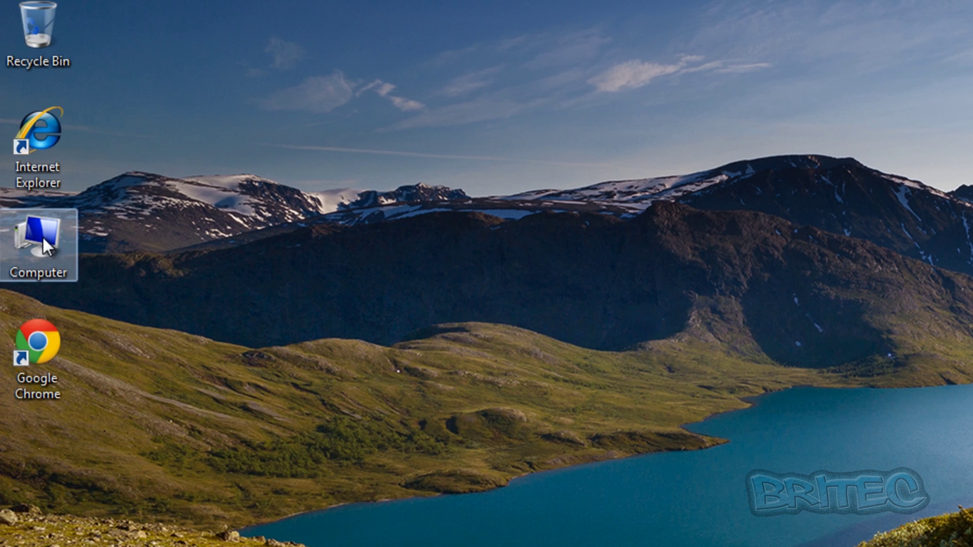
# Reach Environment Variables via Computer's Properties and Advanced system settings
pyautogui.rightClick(42, 236)
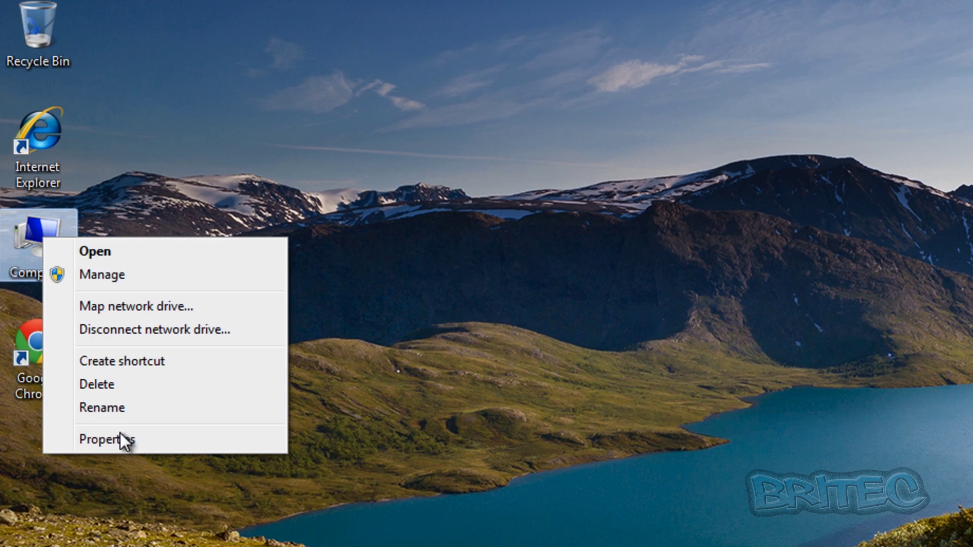
pyautogui.click(119, 439)
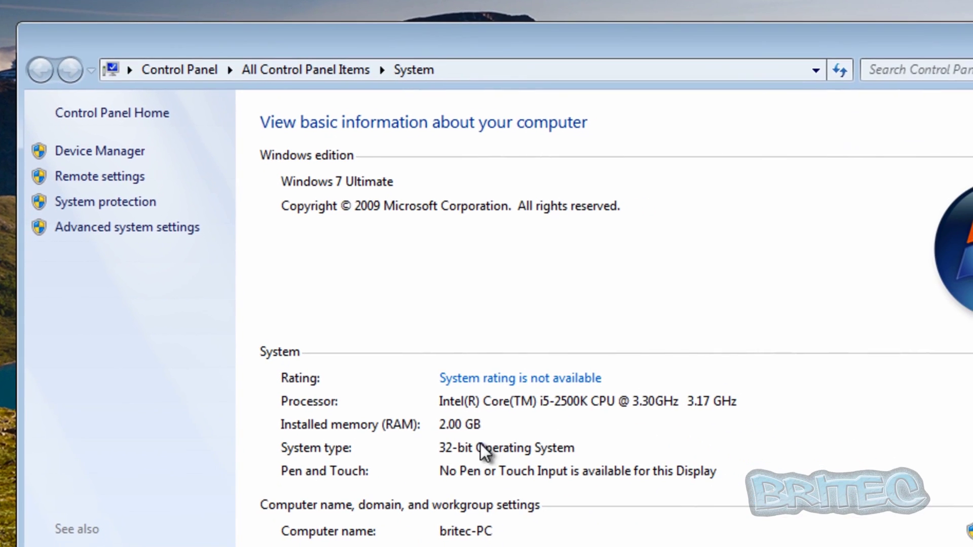
pyautogui.click(180, 227)
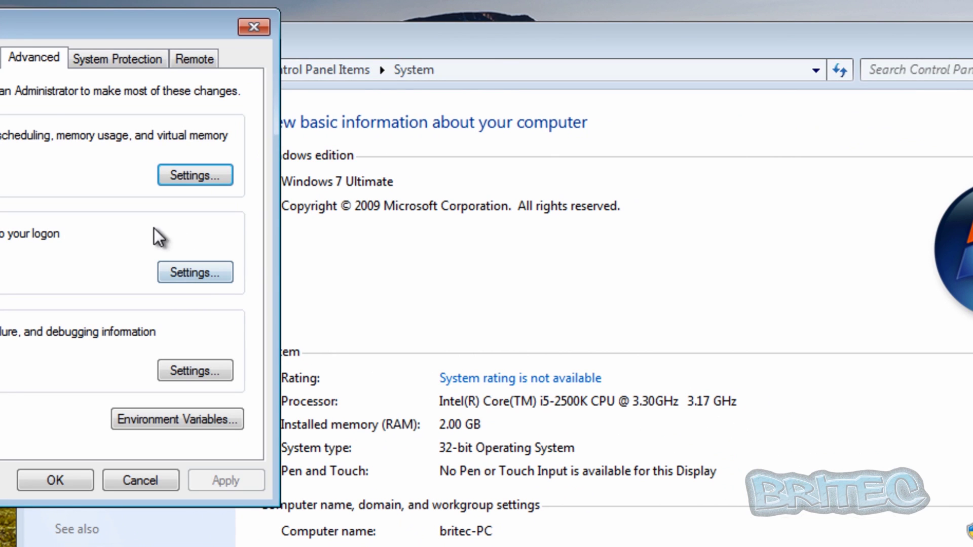
pyautogui.moveTo(19, 35); pyautogui.dragTo(428, 117)
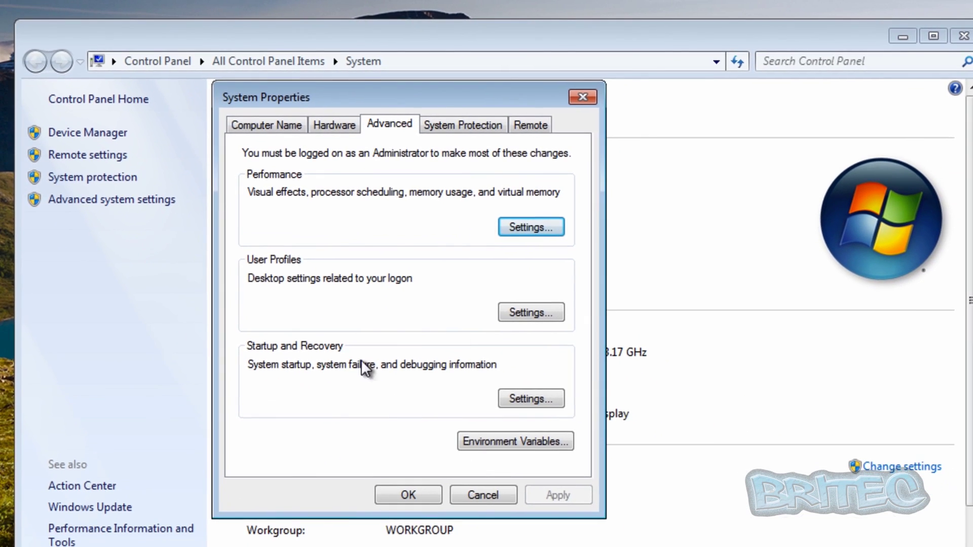
pyautogui.click(512, 443)
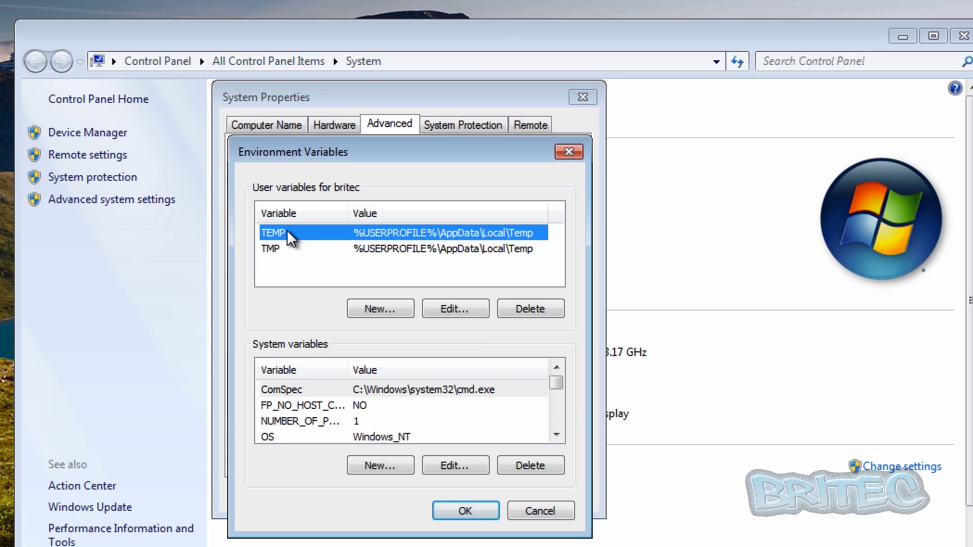
# Change the user TEMP variable's value to E:\TEMP
pyautogui.click(449, 311)
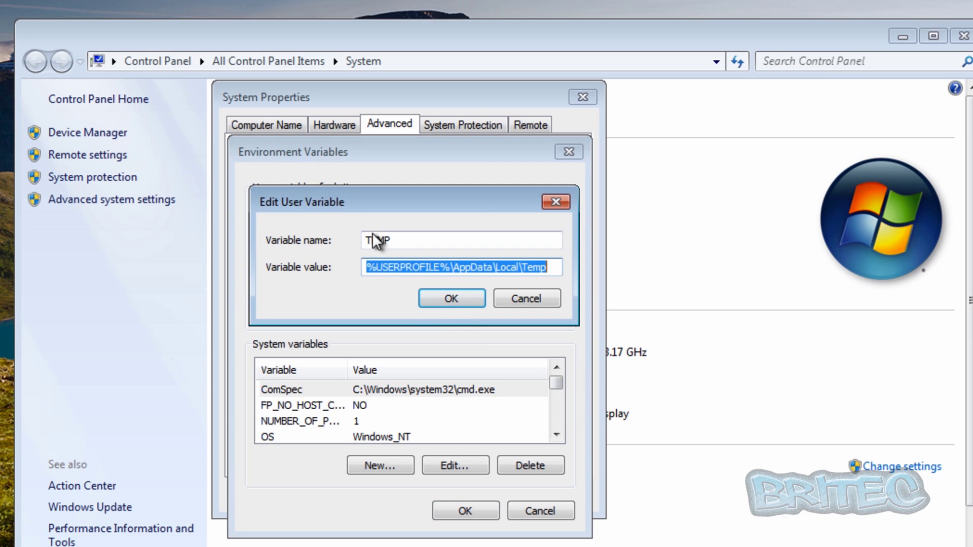
pyautogui.click(556, 269)
pyautogui.moveTo(556, 270); pyautogui.dragTo(352, 265)
pyautogui.write('E')
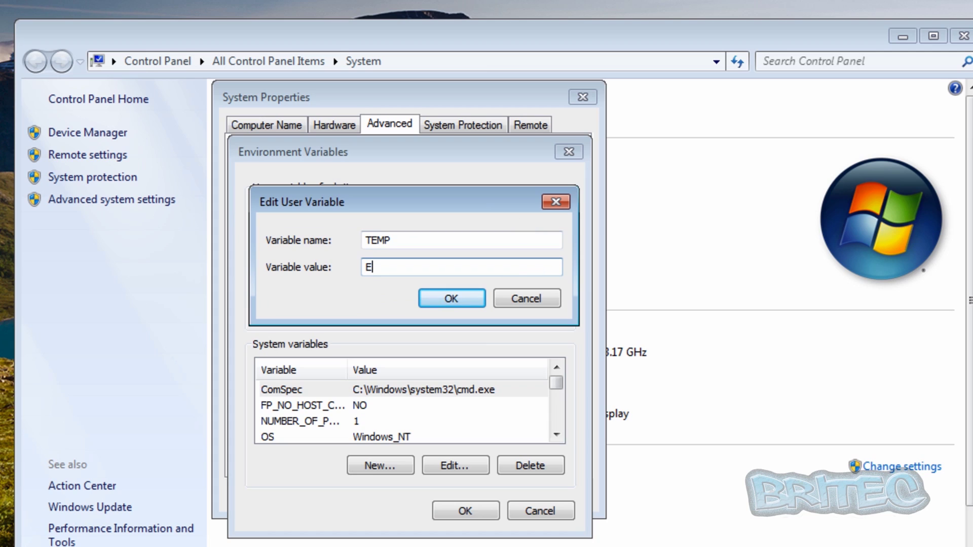
pyautogui.write(':\\TEMP')
pyautogui.click(458, 299)
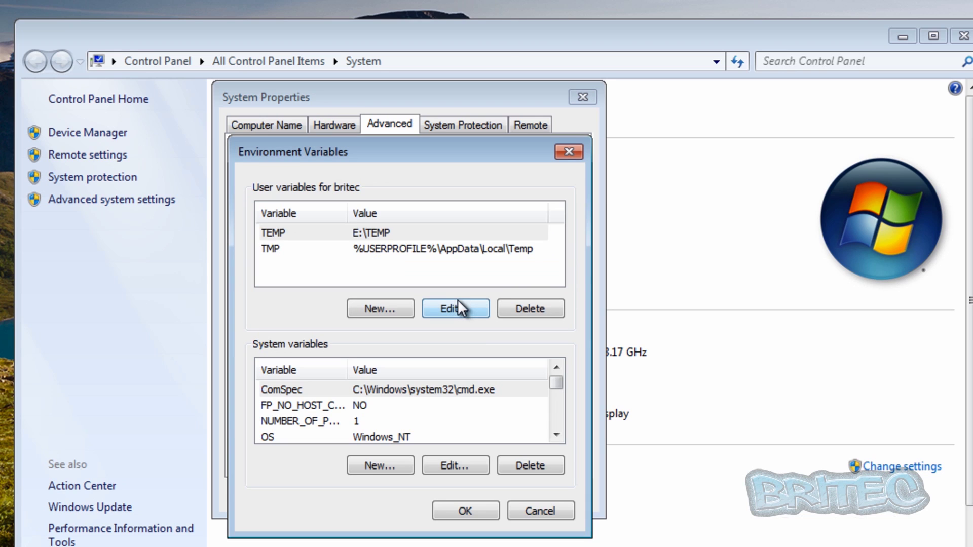
# Change the user TMP variable to E:\TMP, then save and close System Properties
pyautogui.click(408, 247)
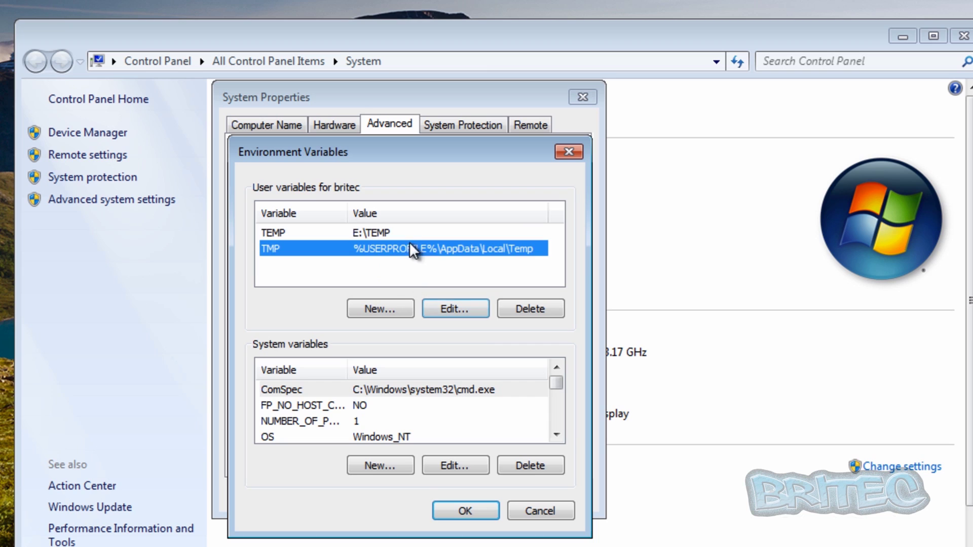
pyautogui.click(458, 311)
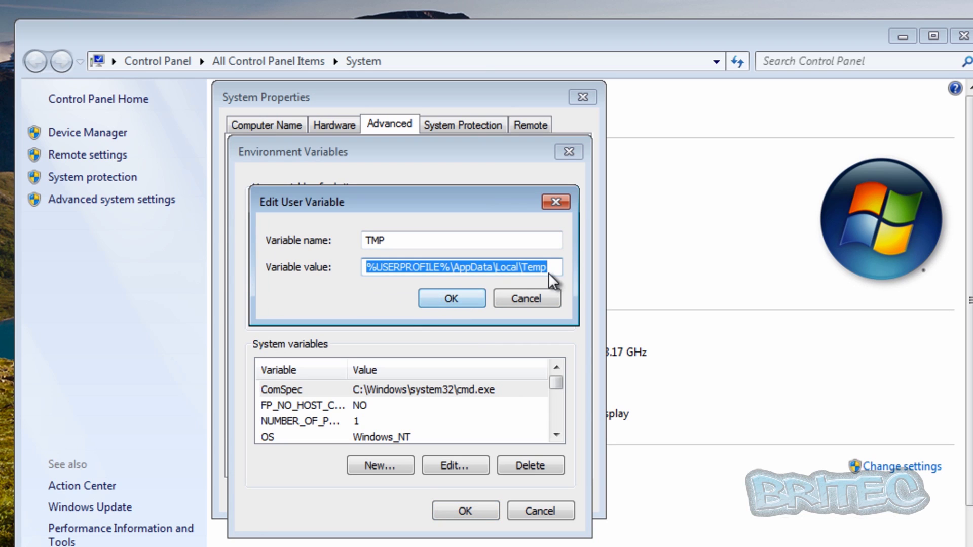
pyautogui.moveTo(549, 273); pyautogui.dragTo(358, 269)
pyautogui.write('E:\\')
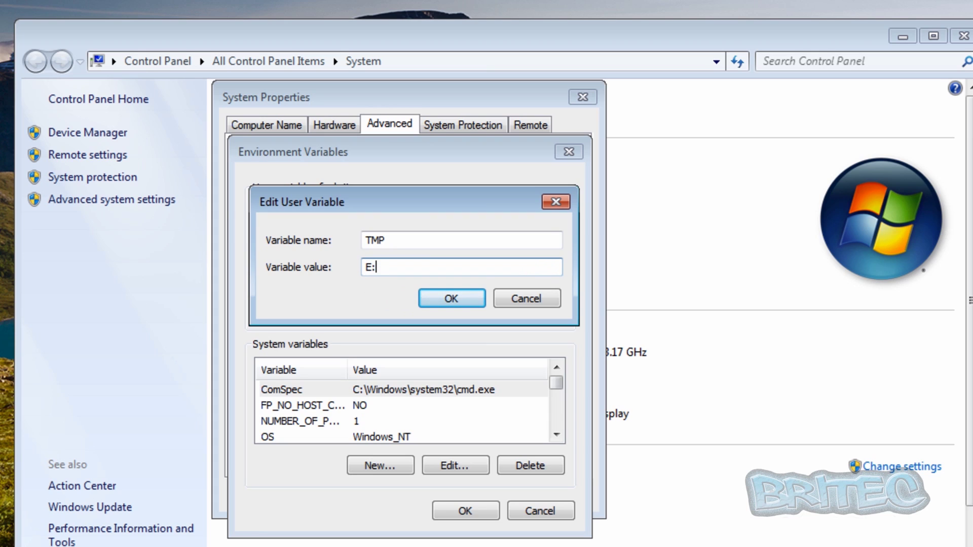
pyautogui.write('TMP')
pyautogui.click(449, 298)
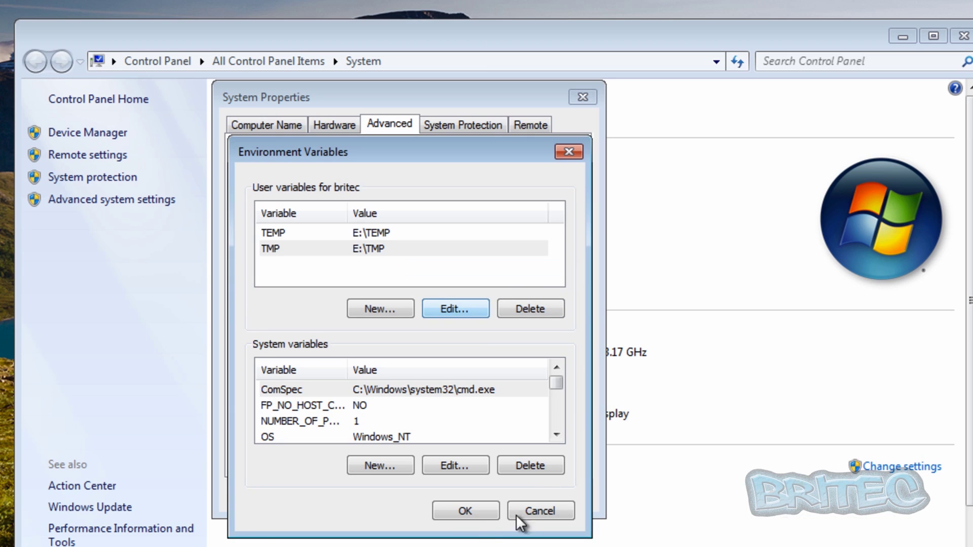
pyautogui.click(465, 511)
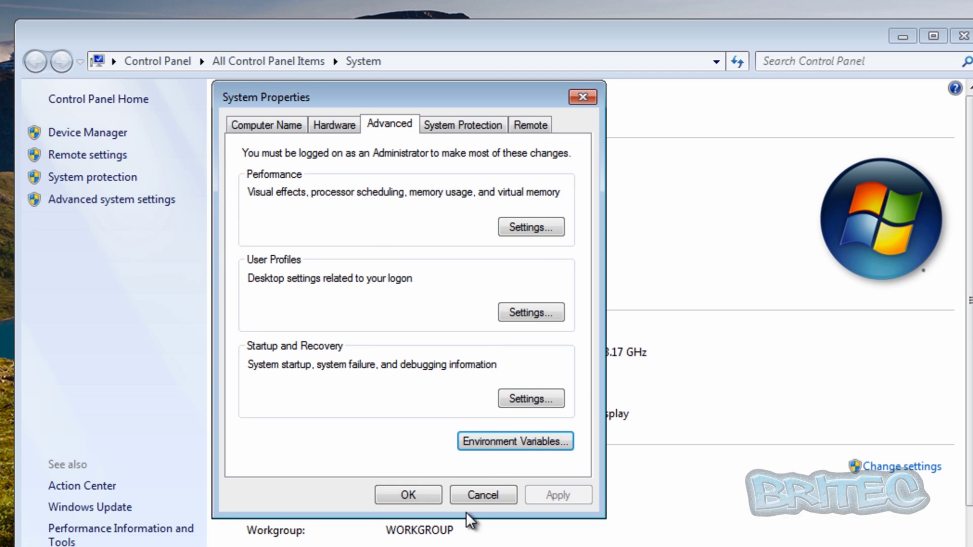
pyautogui.click(386, 497)
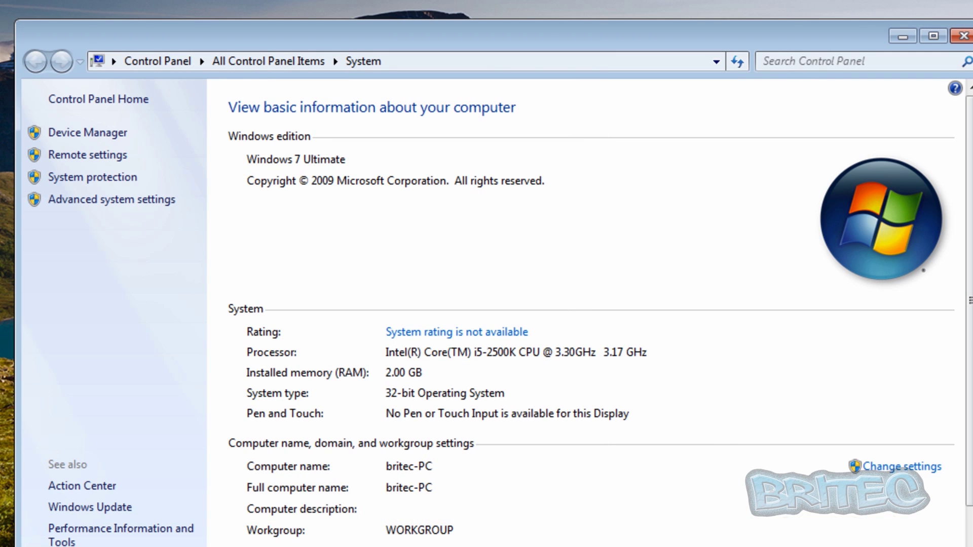
pyautogui.click(963, 35)
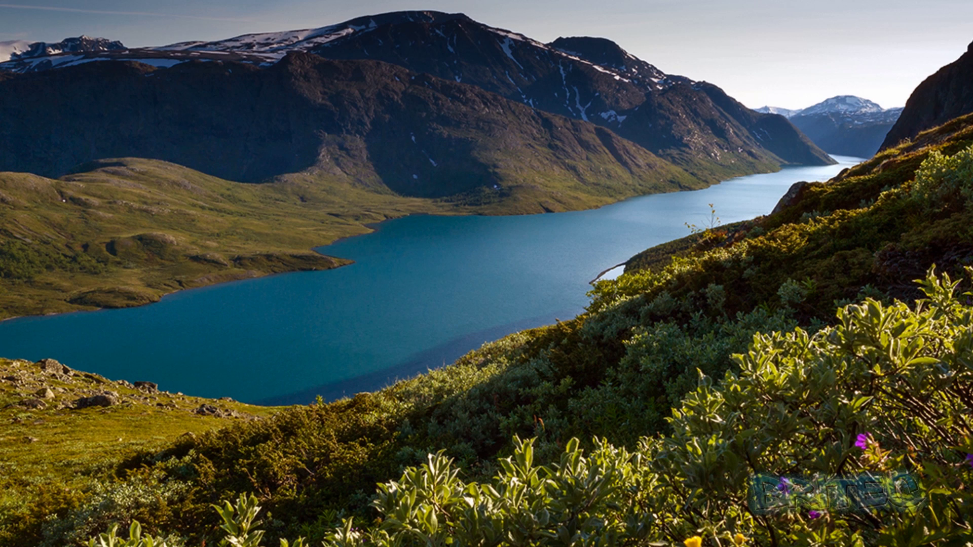
# Reopen Temp Storage (E:) in Explorer and inspect its TEMP, TMP and Ietemp folders
pyautogui.press('super+e')
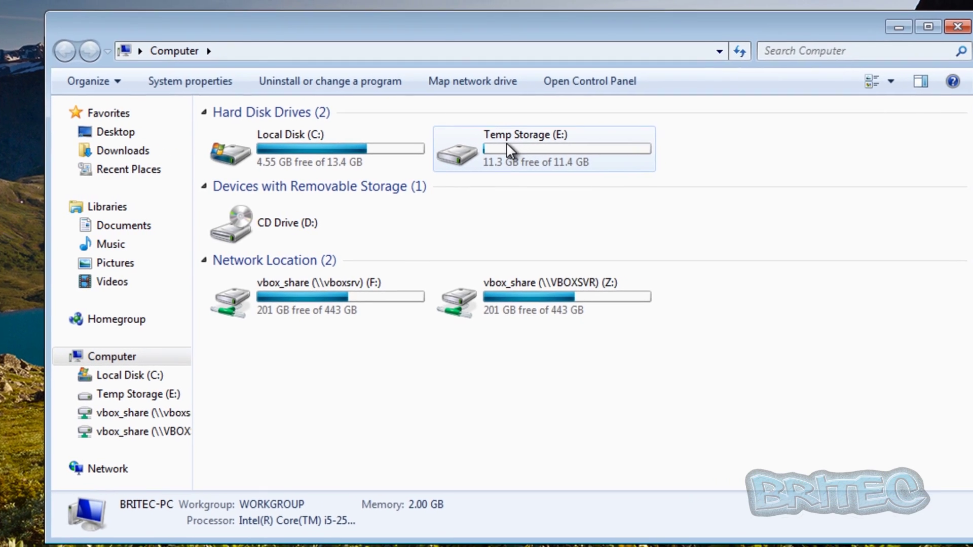
pyautogui.doubleClick(506, 145)
pyautogui.click(235, 170)
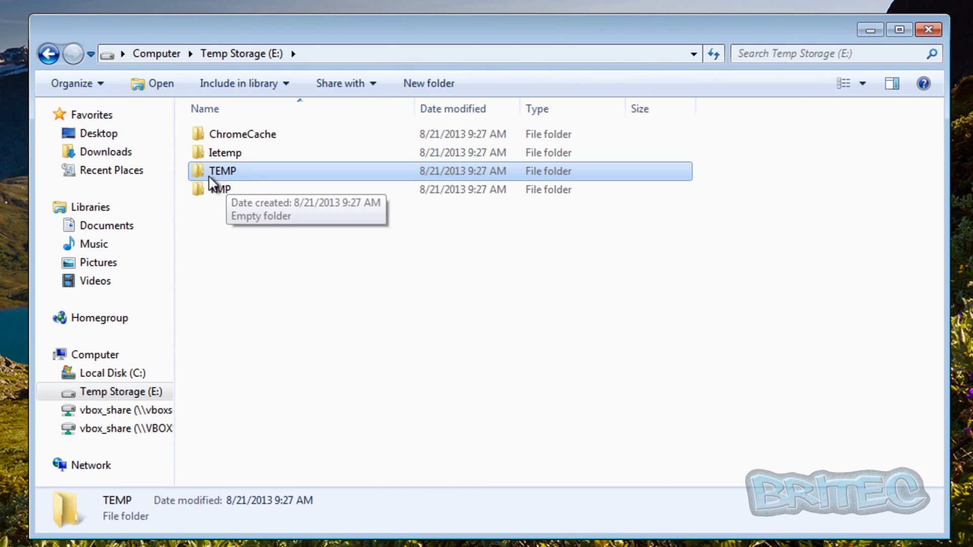
pyautogui.click(207, 191)
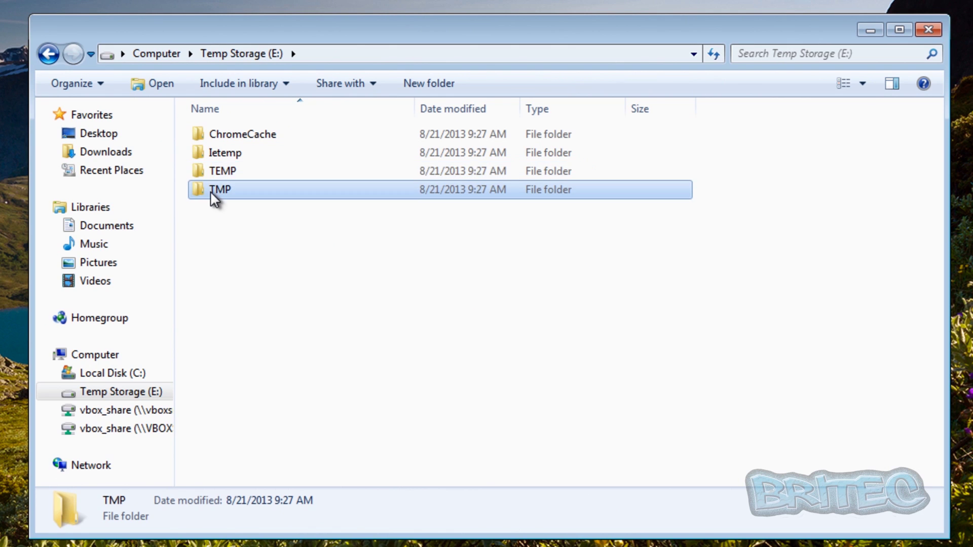
pyautogui.click(211, 175)
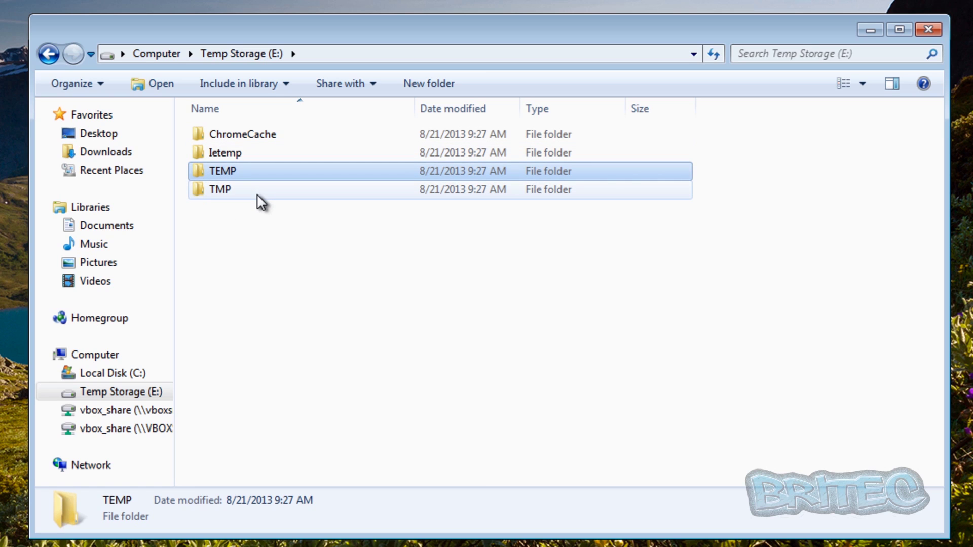
pyautogui.click(214, 153)
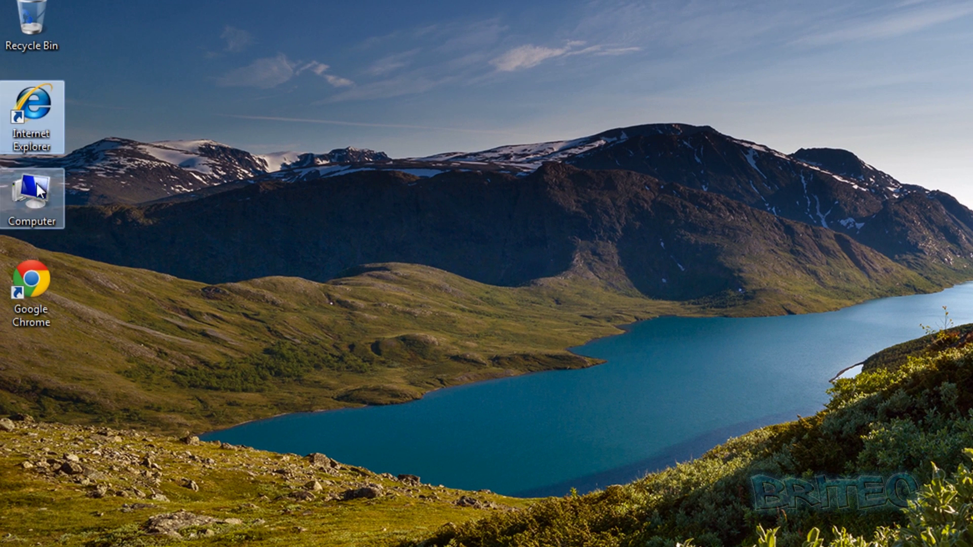
# Launch Internet Explorer, decline the default-browser prompt, and reach Tools > Internet Options
pyautogui.doubleClick(32, 102)
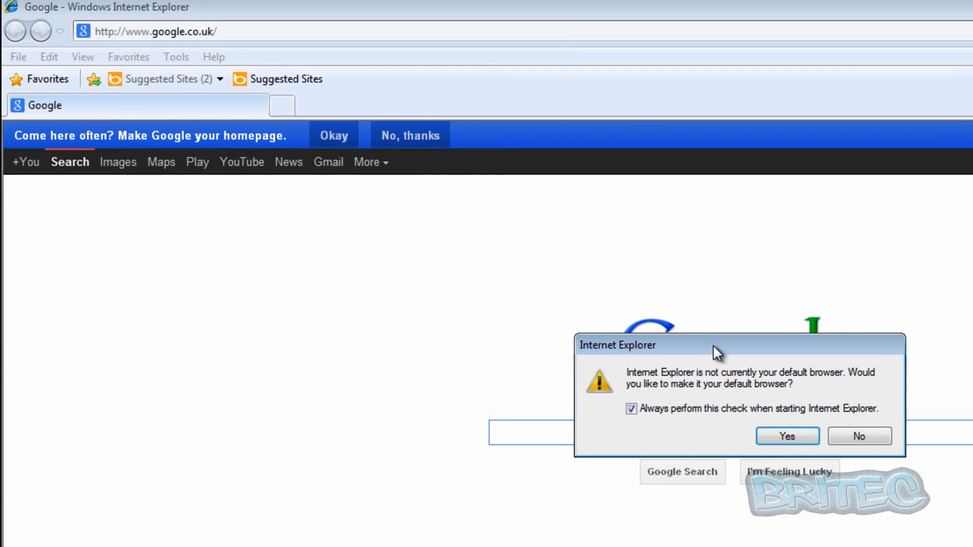
pyautogui.click(856, 438)
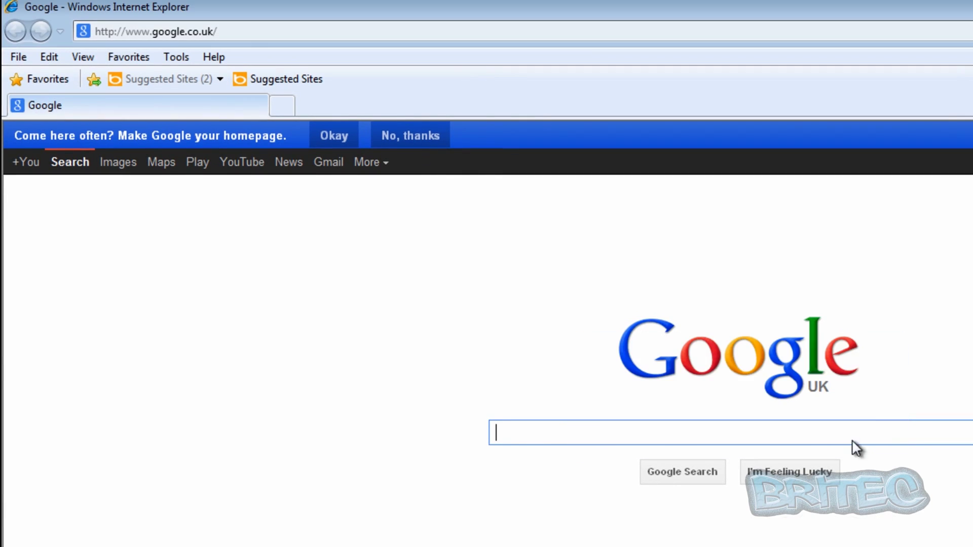
pyautogui.click(159, 59)
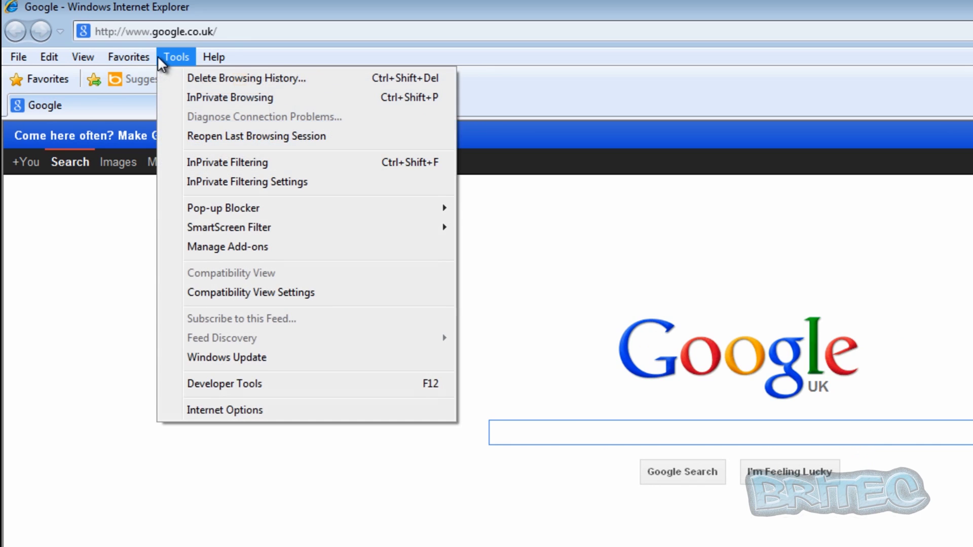
pyautogui.click(547, 75)
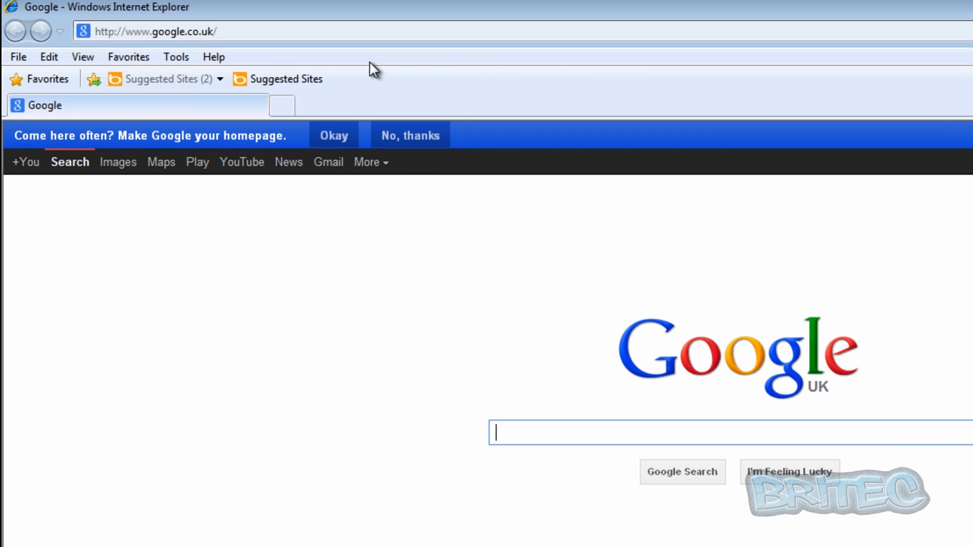
pyautogui.rightClick(360, 57)
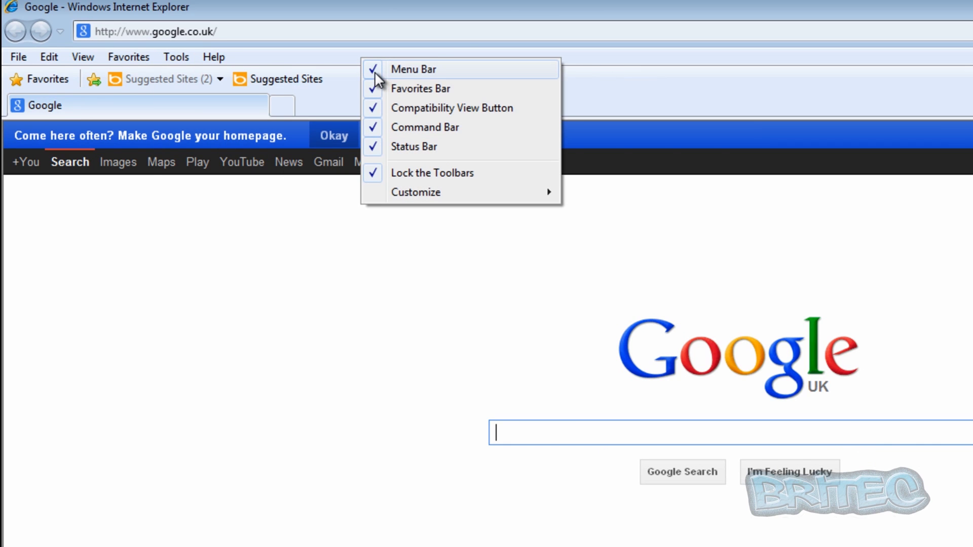
pyautogui.click(375, 72)
pyautogui.rightClick(365, 54)
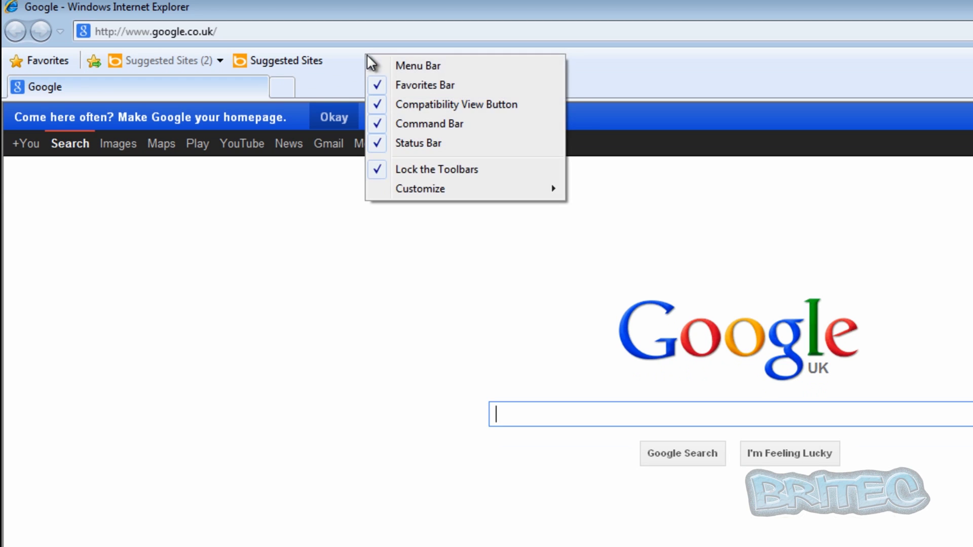
pyautogui.click(393, 72)
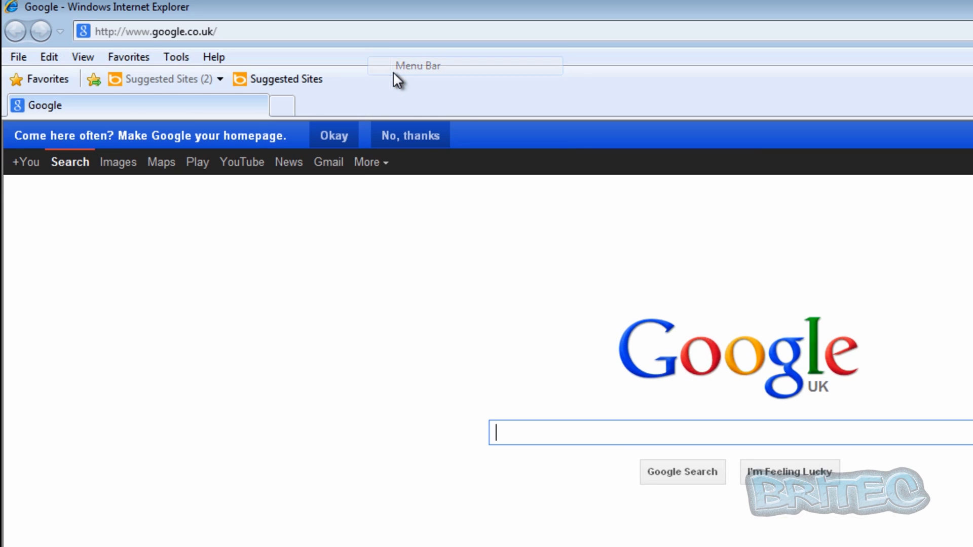
pyautogui.click(180, 59)
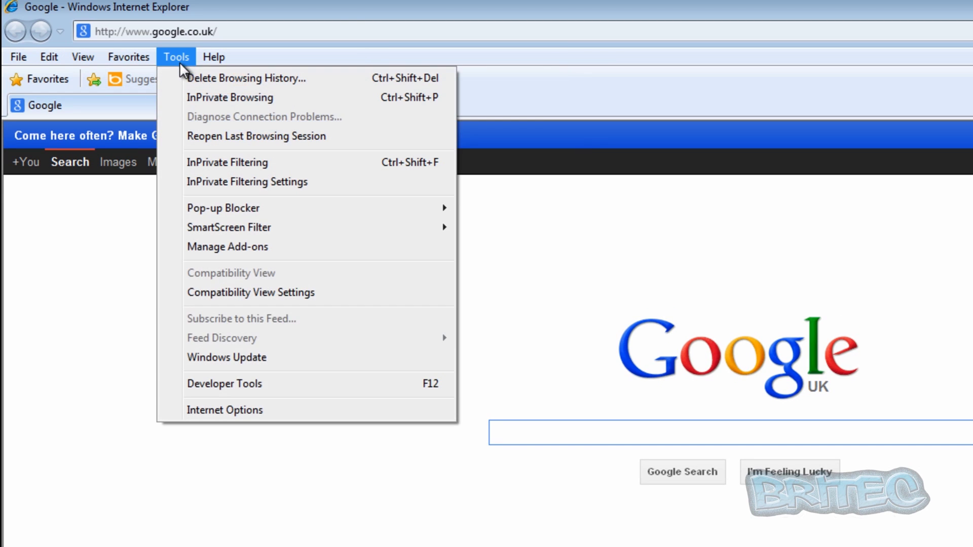
pyautogui.click(211, 410)
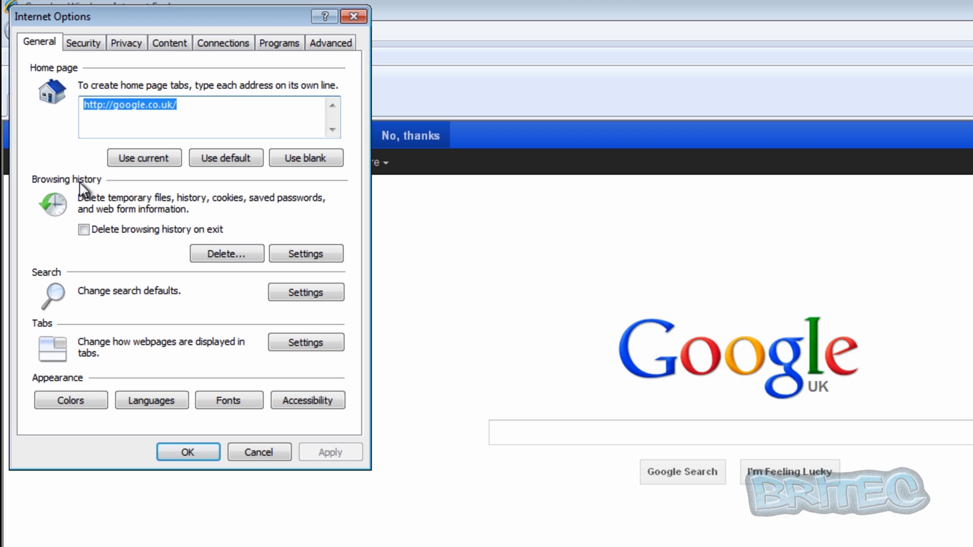
# Move the Temporary Internet Files folder to E:\Ietemp through Browsing history Settings
pyautogui.click(304, 253)
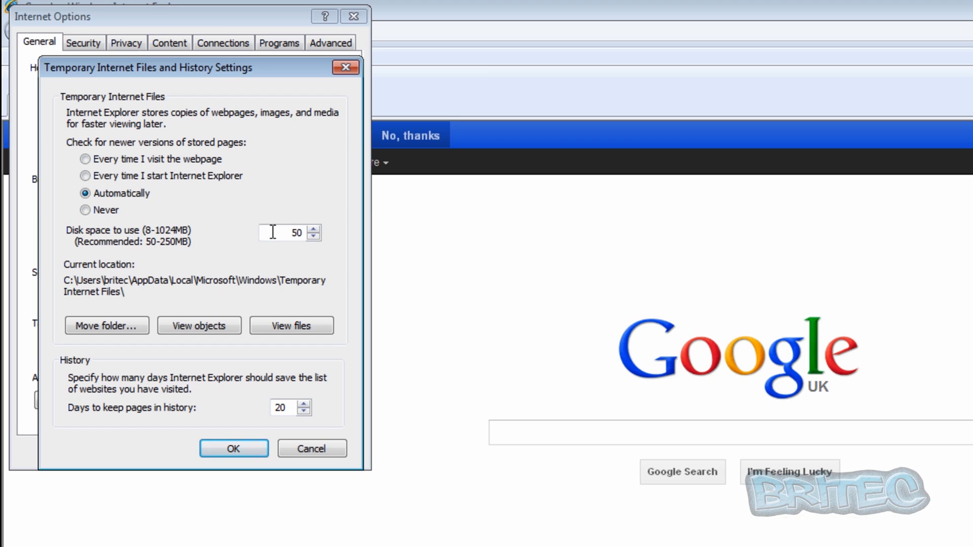
pyautogui.click(108, 324)
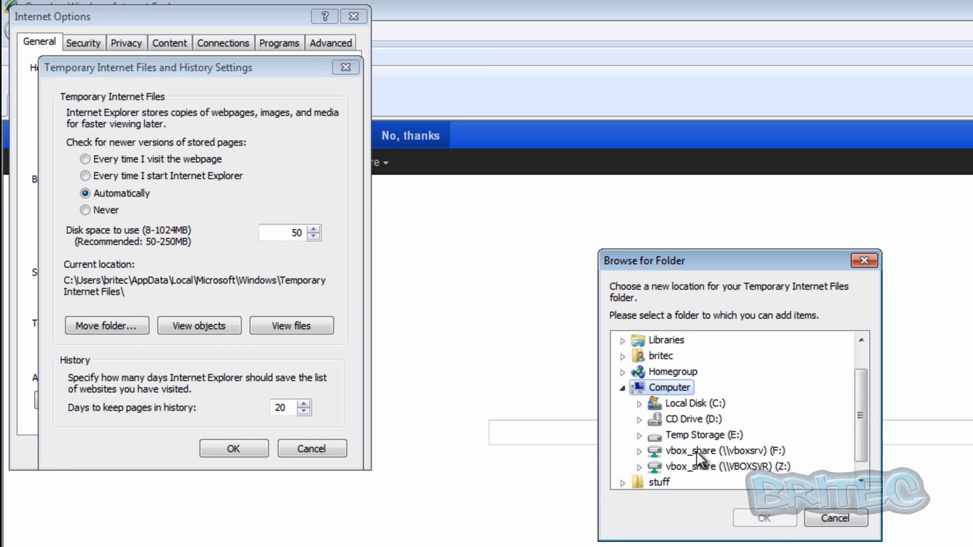
pyautogui.click(688, 432)
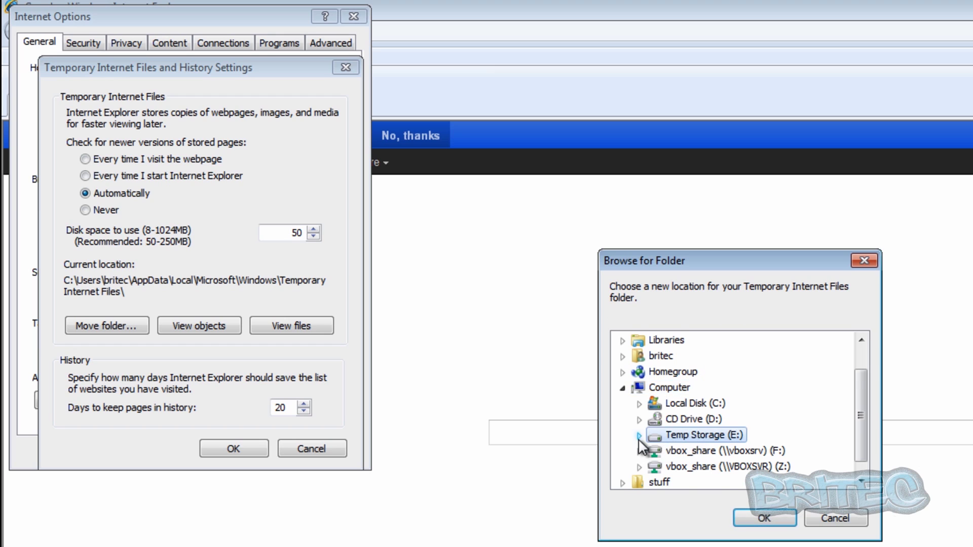
pyautogui.click(639, 435)
pyautogui.click(695, 434)
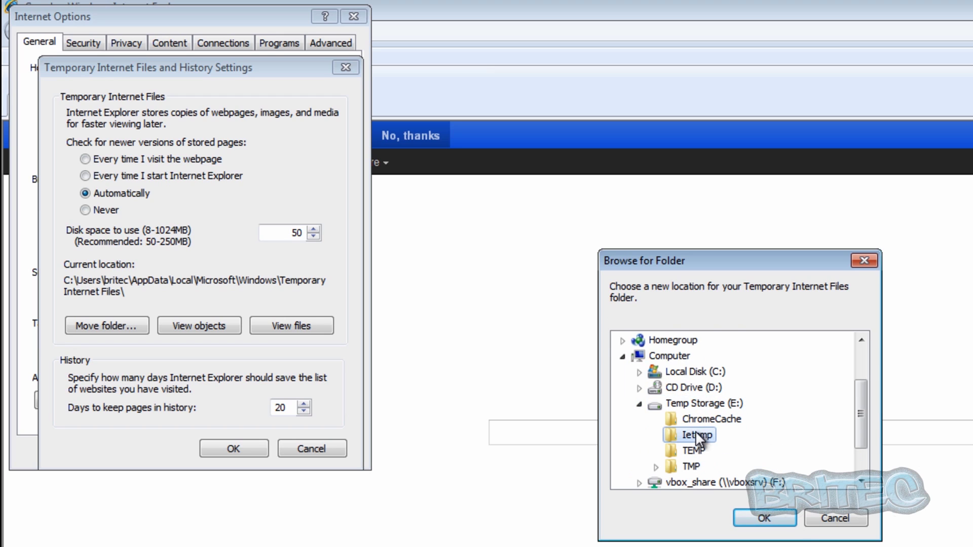
pyautogui.click(764, 518)
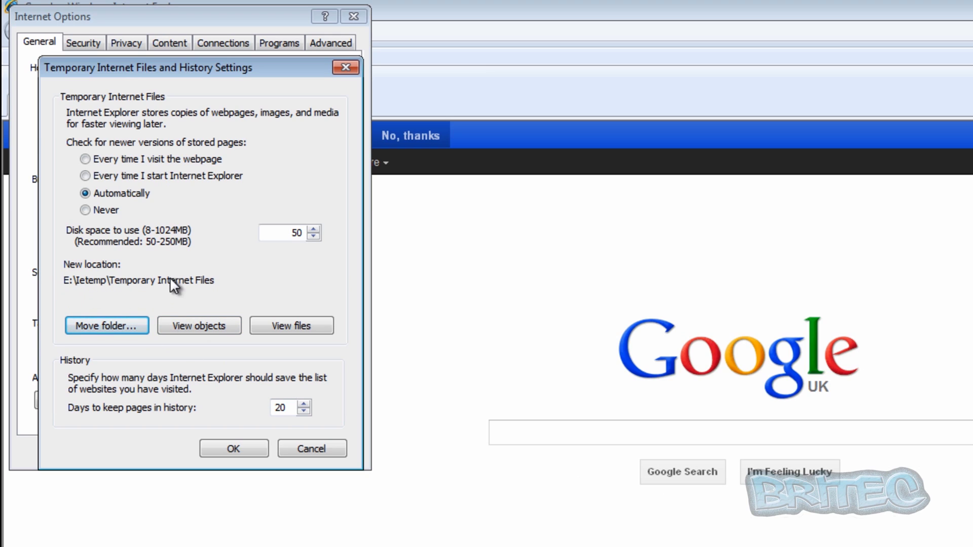
# Confirm the new temporary files location and accept logging off to finish the move
pyautogui.click(214, 444)
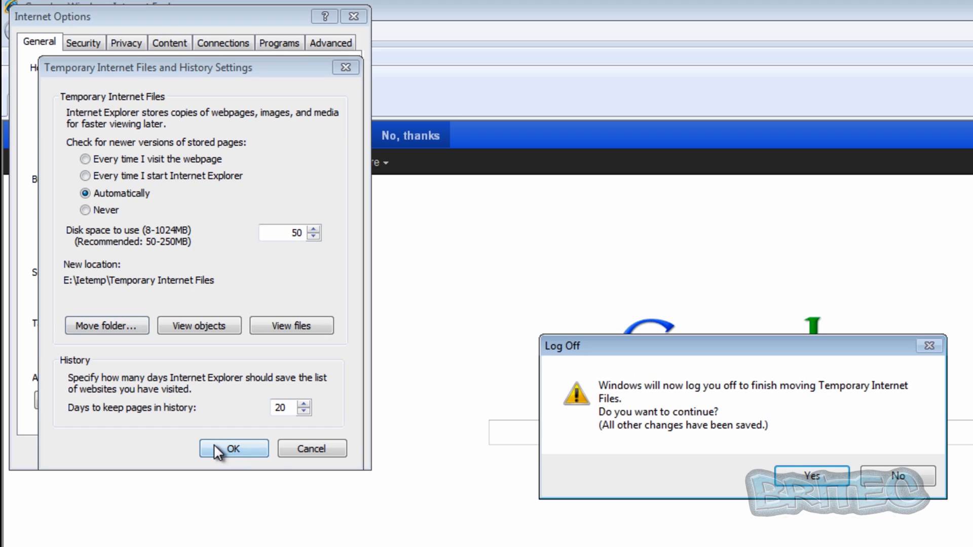
pyautogui.click(809, 478)
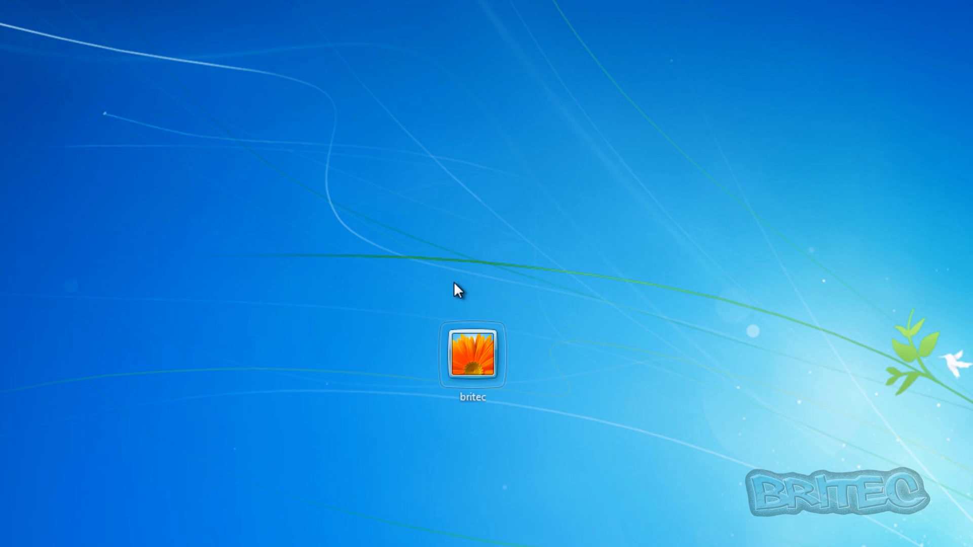
# Log back on to the user account from the Welcome screen
pyautogui.click(473, 355)
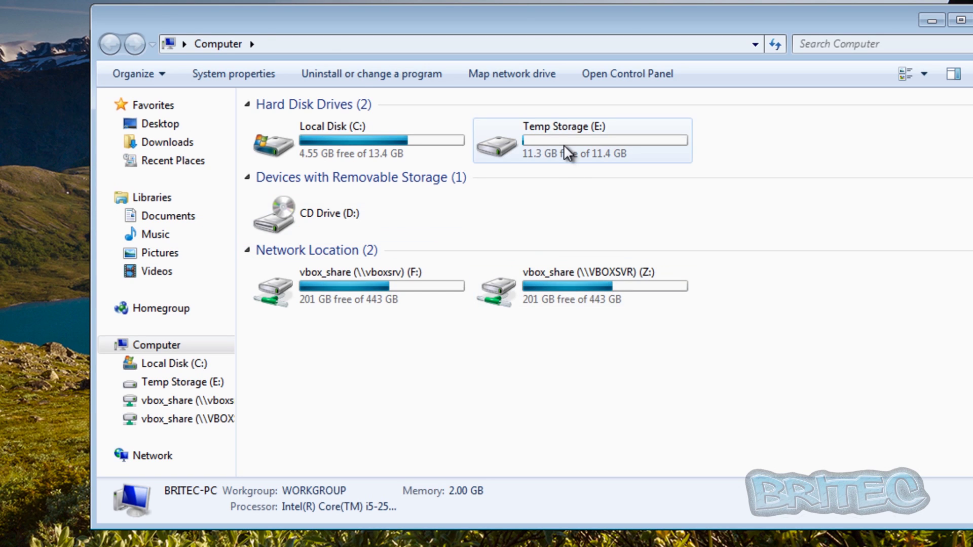
# Open Temp Storage (E:), check that Ietemp is empty, and review TEMP, TMP and ChromeCache
pyautogui.doubleClick(563, 144)
pyautogui.doubleClick(283, 143)
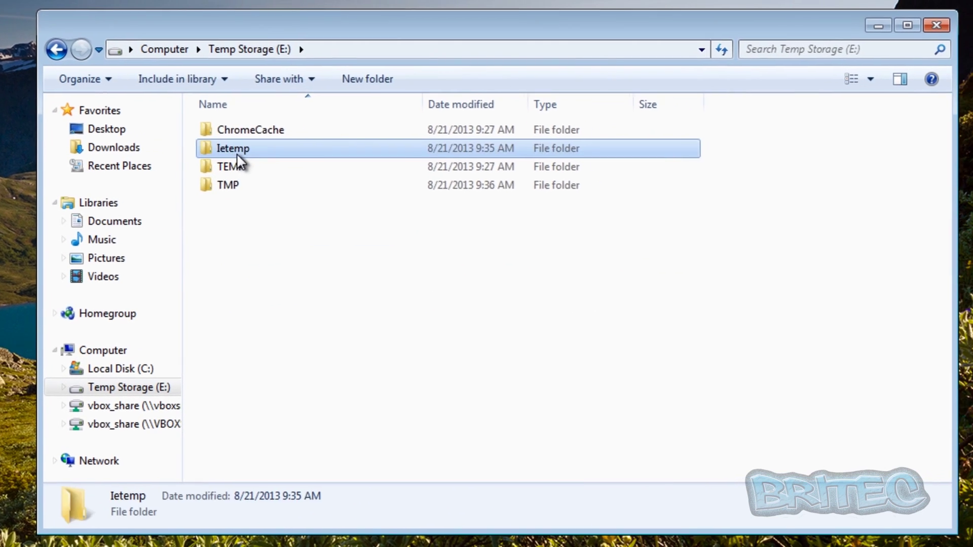
pyautogui.click(58, 52)
pyautogui.click(217, 167)
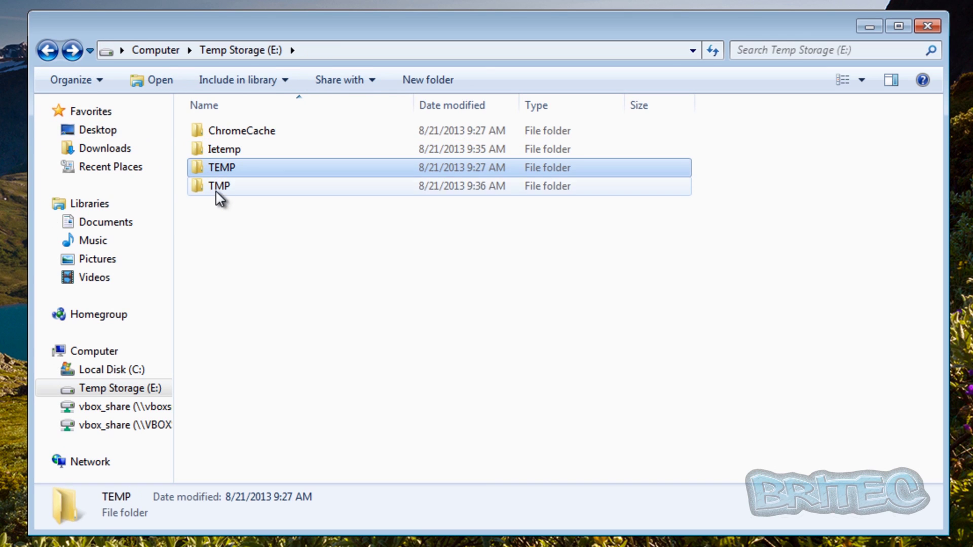
pyautogui.click(216, 187)
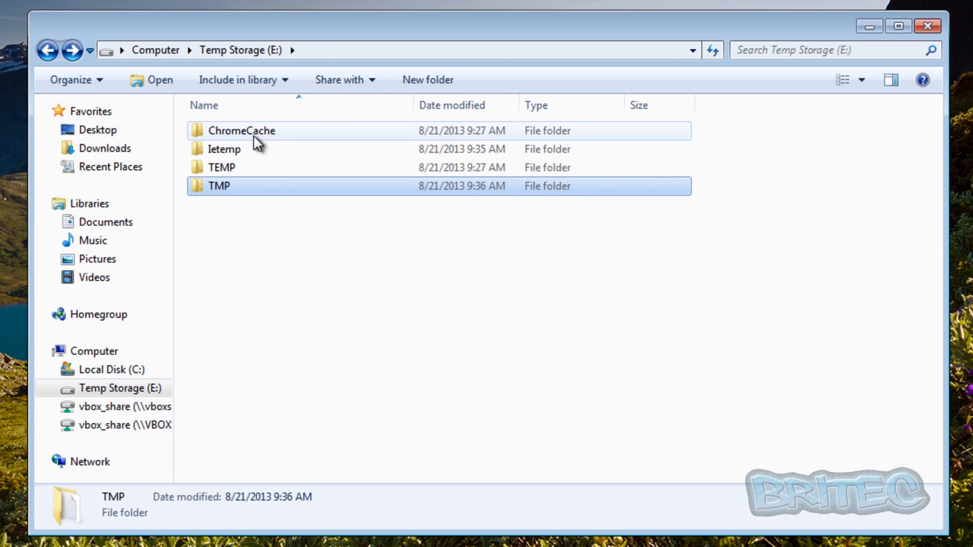
pyautogui.click(238, 132)
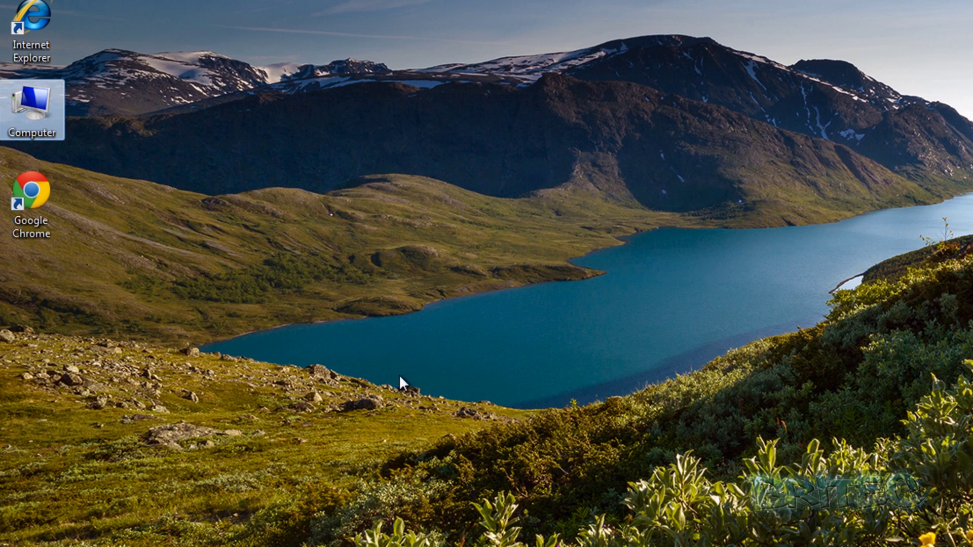
# Bring up the Google Chrome shortcut's Properties with the cursor at the Target path's end
pyautogui.rightClick(29, 200)
pyautogui.click(82, 534)
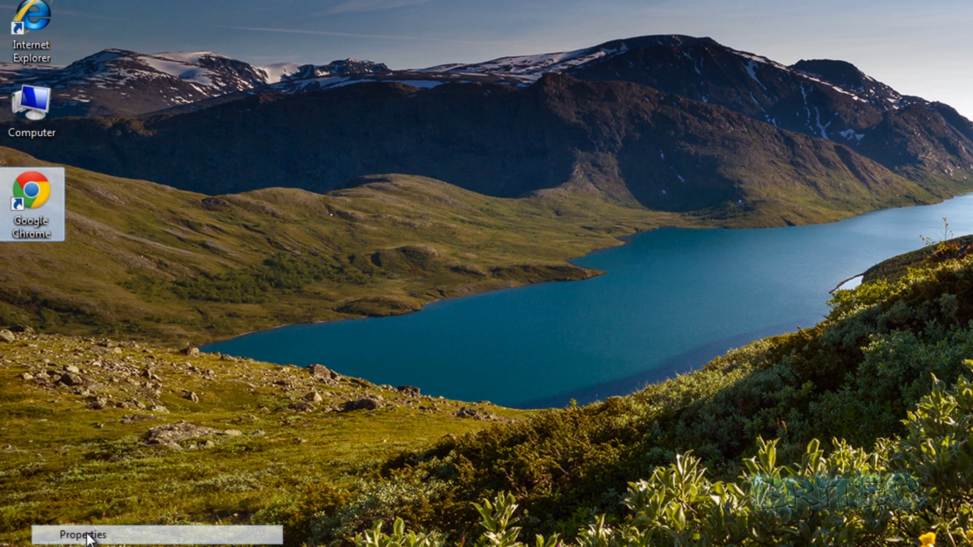
pyautogui.moveTo(193, 211); pyautogui.dragTo(580, 62)
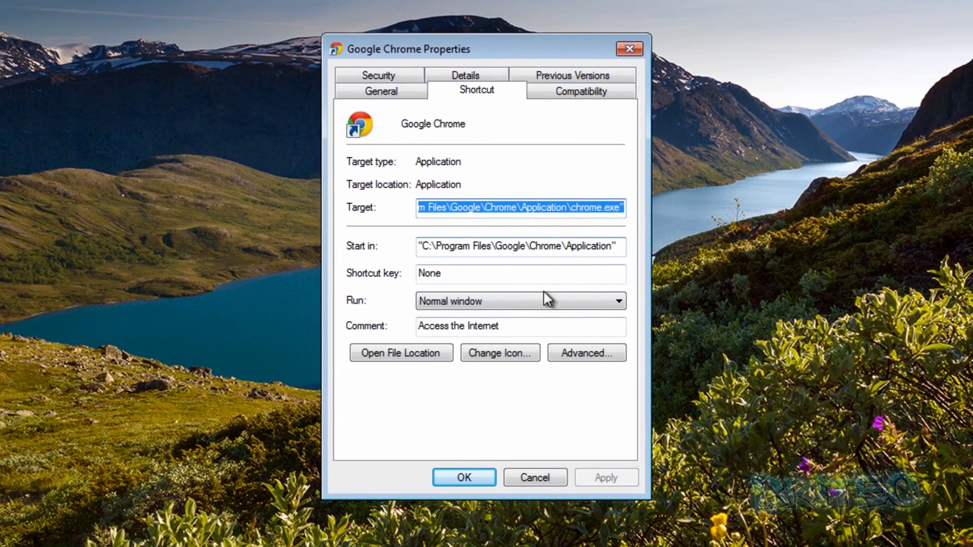
pyautogui.click(711, 234)
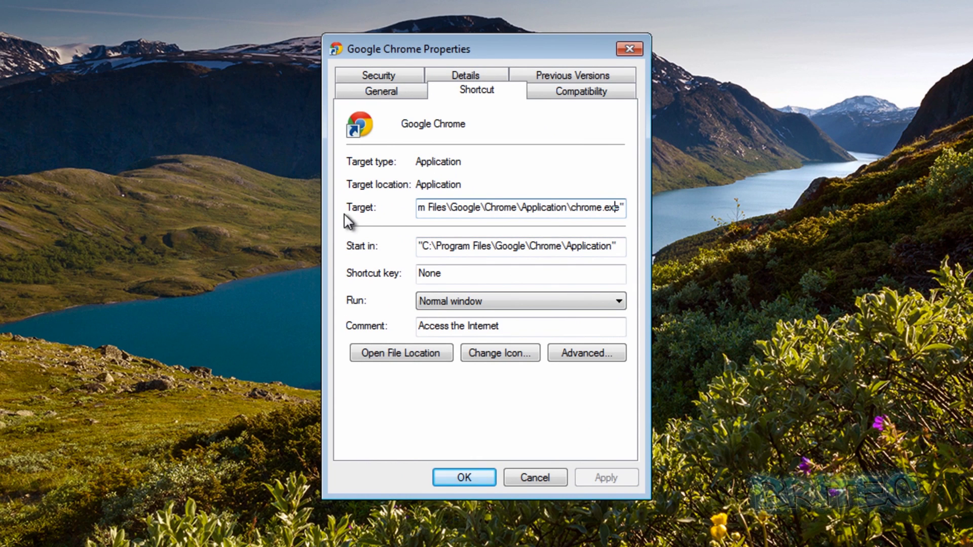
pyautogui.moveTo(441, 207); pyautogui.dragTo(620, 209)
pyautogui.click(621, 208)
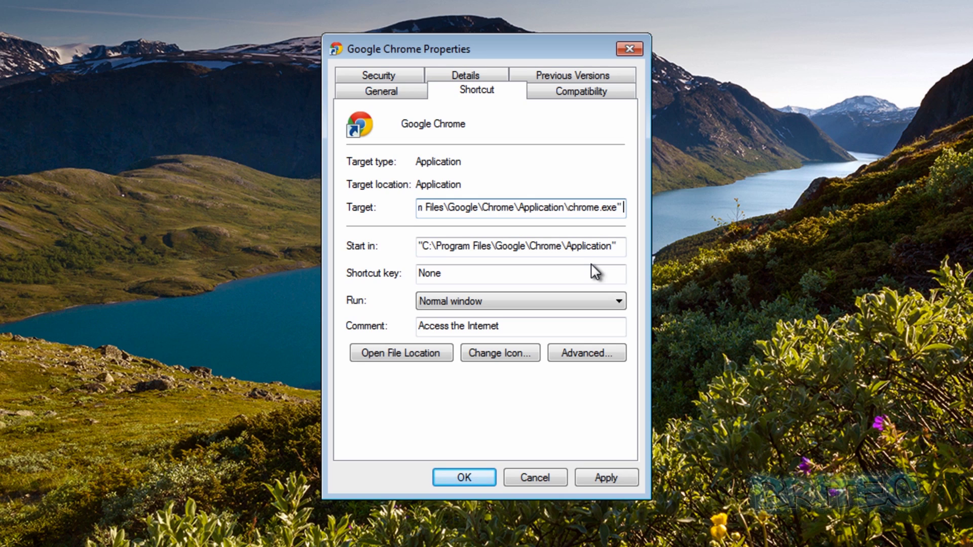
# Append --disk-cache-dir="E:\ChromeCache" after chrome.exe in the Chrome shortcut's Target
pyautogui.write('-')
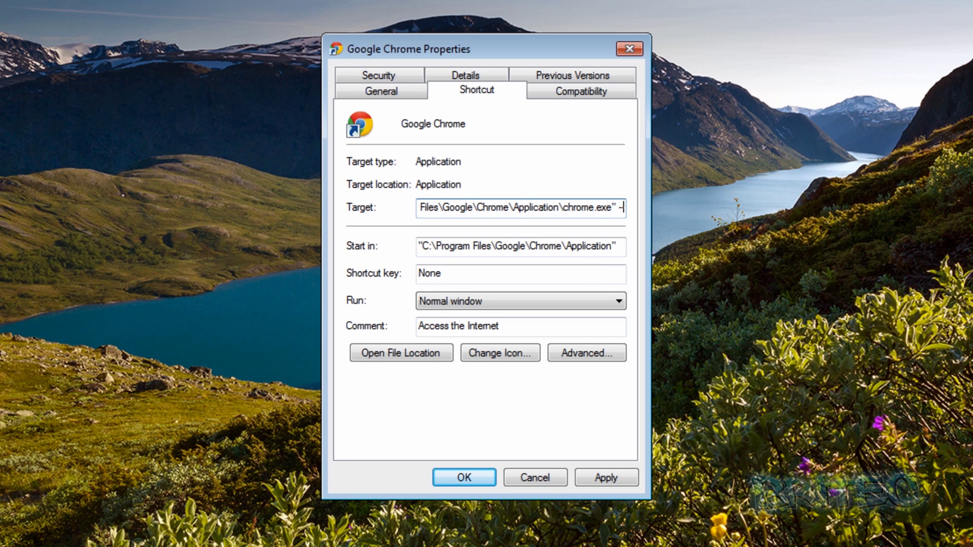
pyautogui.write('-disk')
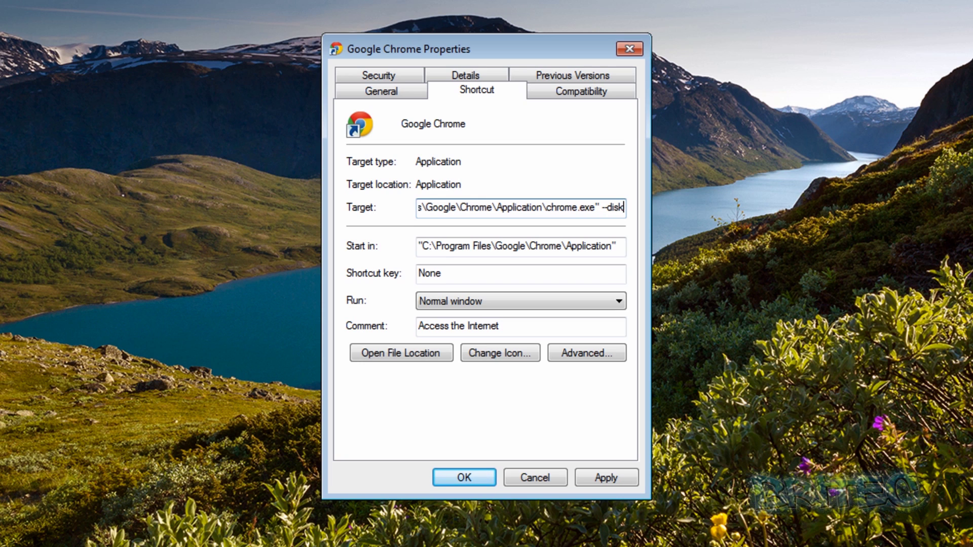
pyautogui.write('-')
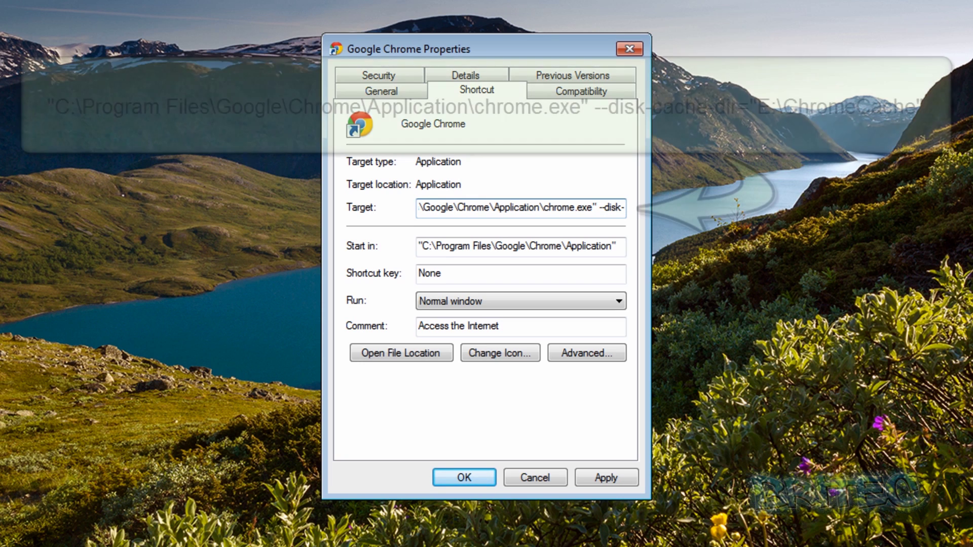
pyautogui.write('ca')
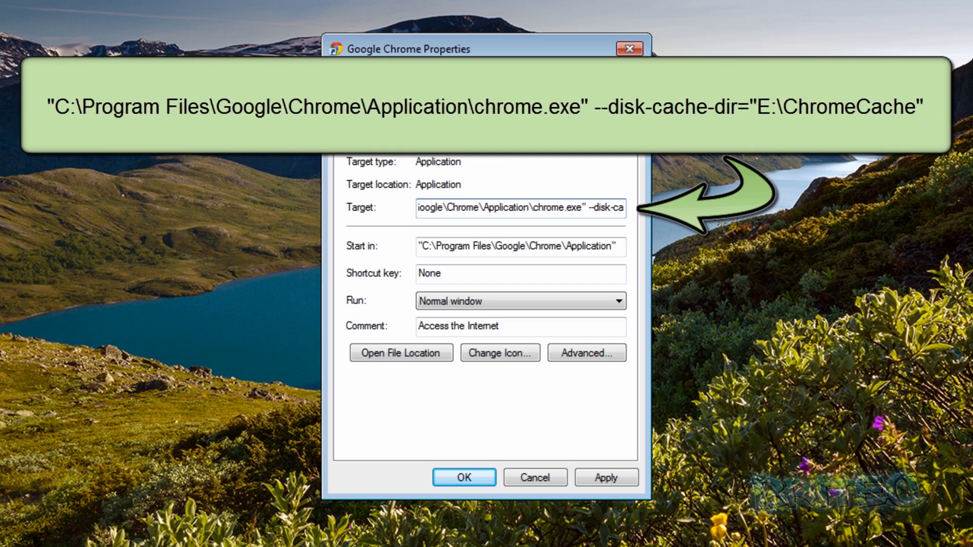
pyautogui.write('che-dir')
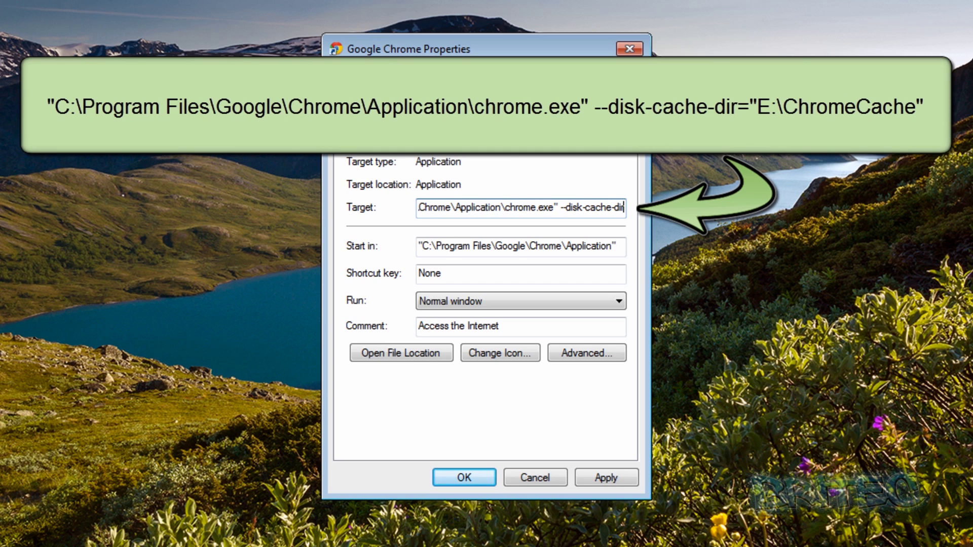
pyautogui.write('=')
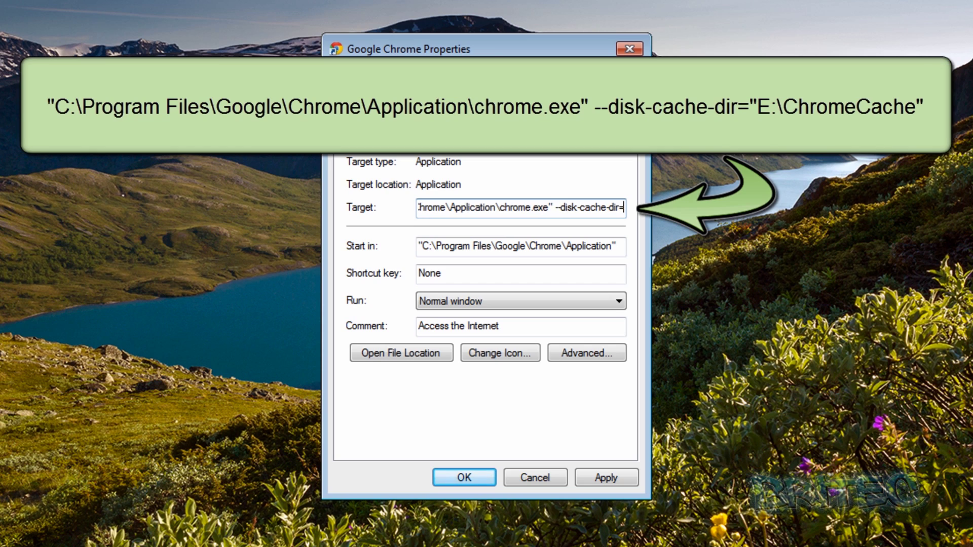
pyautogui.write('"E')
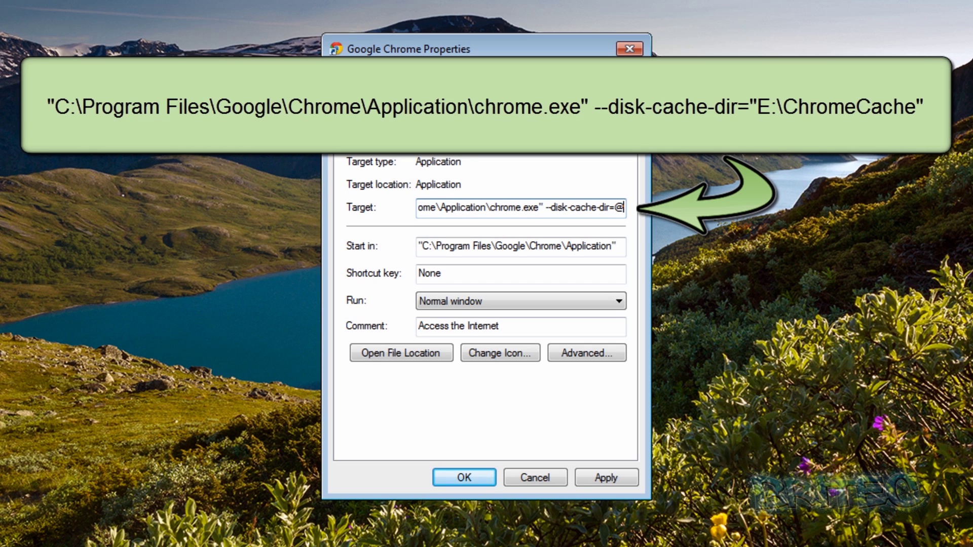
pyautogui.press('BackSpace')
pyautogui.press('BackSpace')
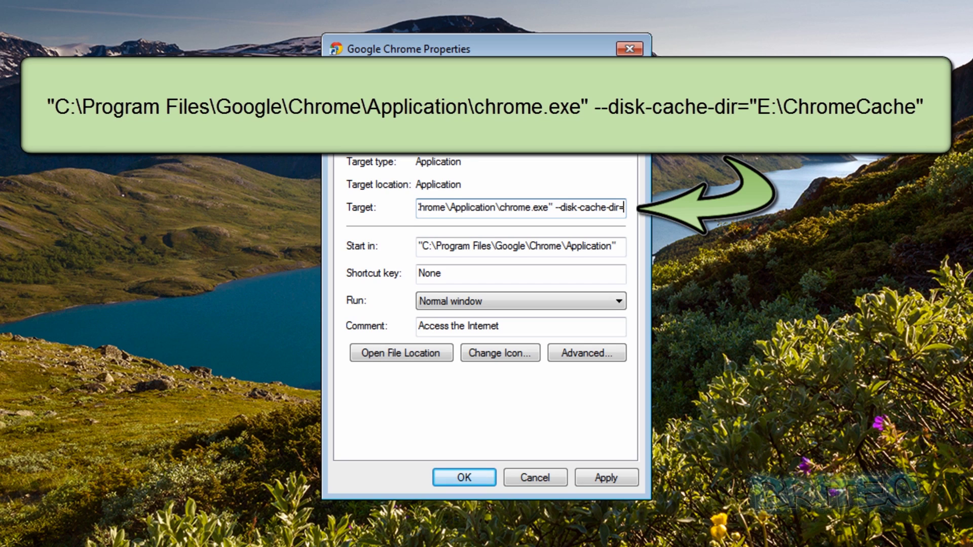
pyautogui.write('"')
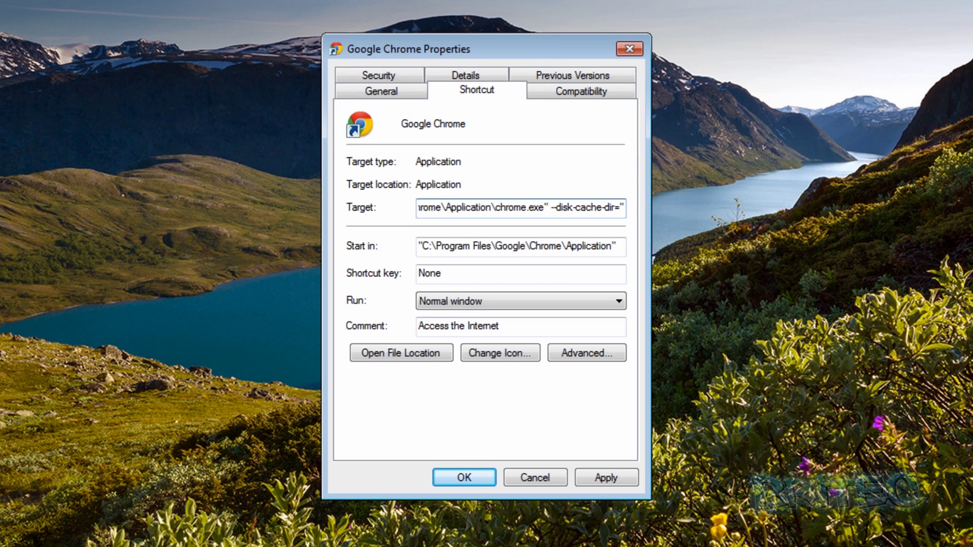
pyautogui.write('E')
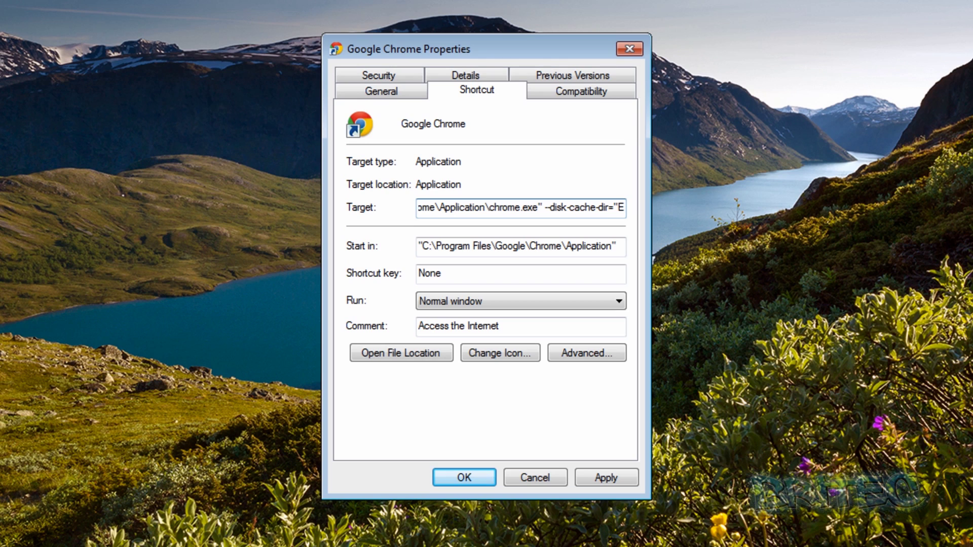
pyautogui.write(':\\')
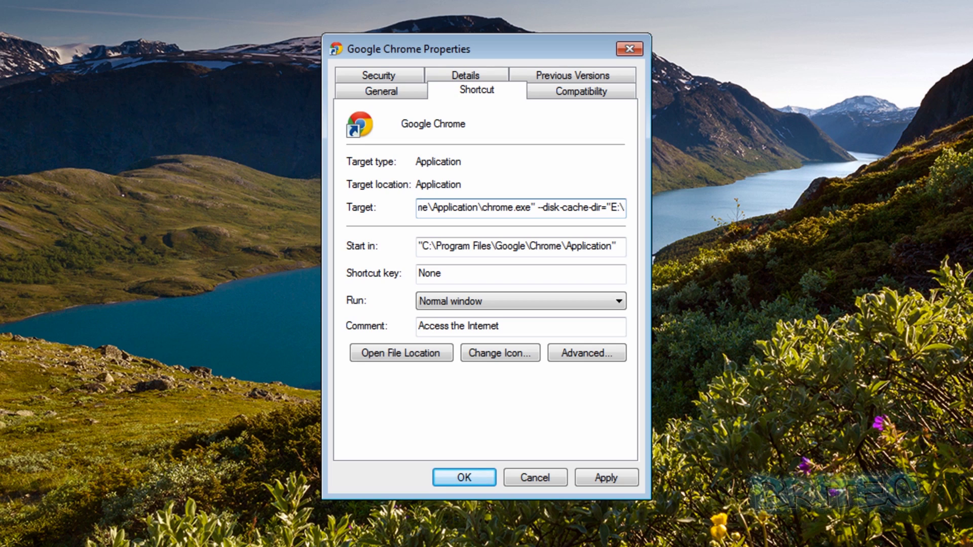
pyautogui.write('Ch')
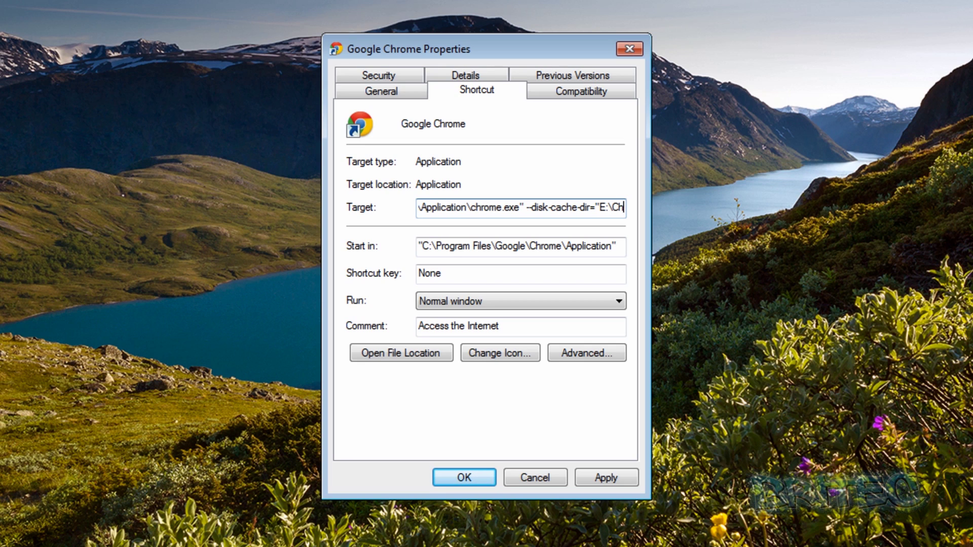
pyautogui.write('rome')
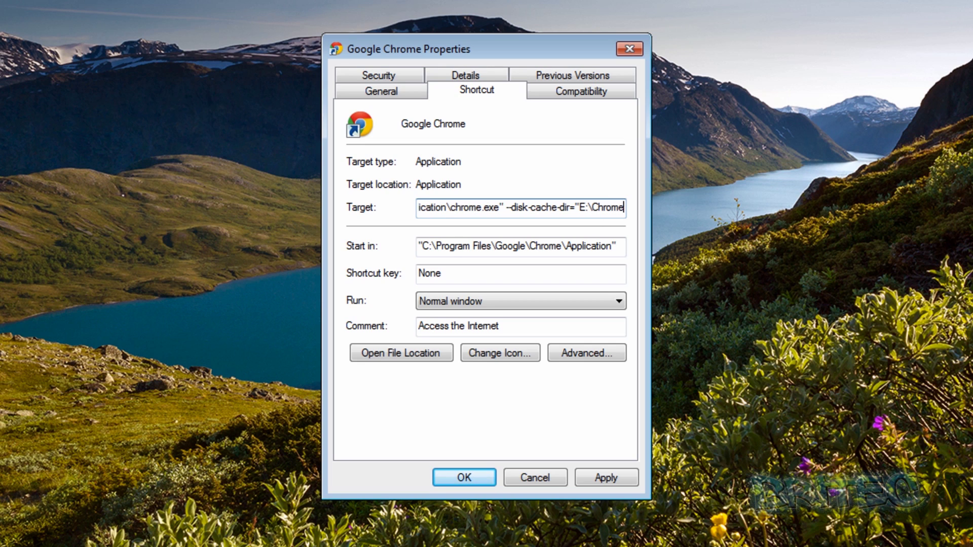
pyautogui.write('Ca')
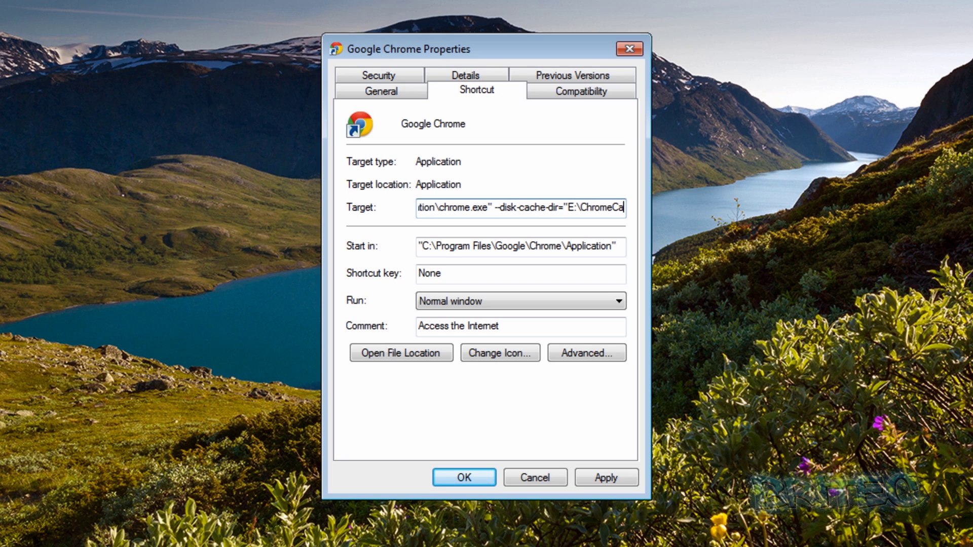
pyautogui.write('che')
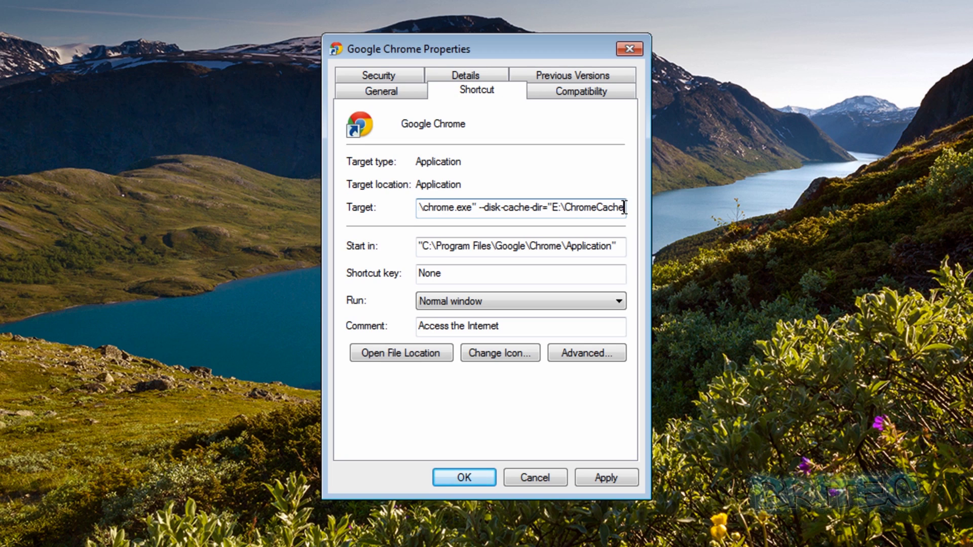
# Select the entire Chrome shortcut Target command and copy it
pyautogui.moveTo(580, 207); pyautogui.dragTo(503, 207)
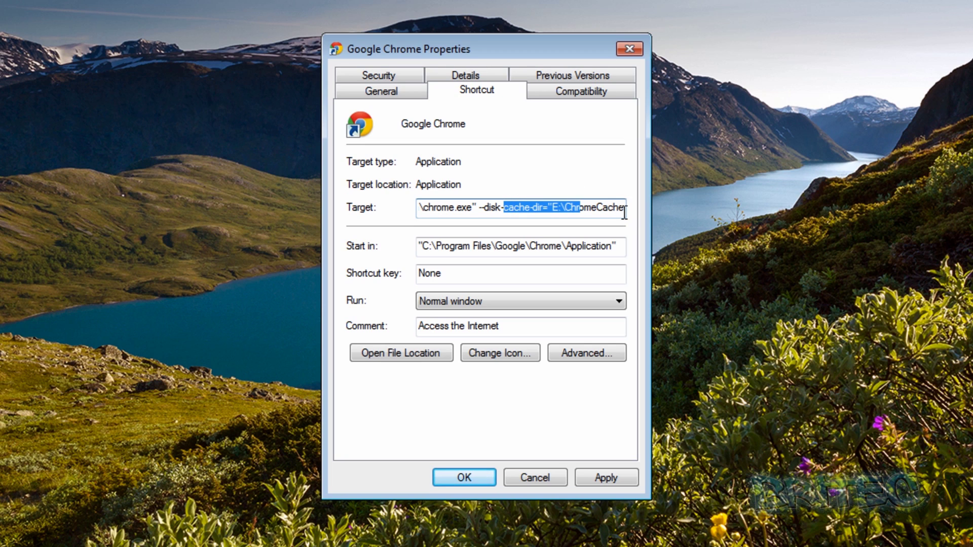
pyautogui.moveTo(627, 207); pyautogui.dragTo(337, 209)
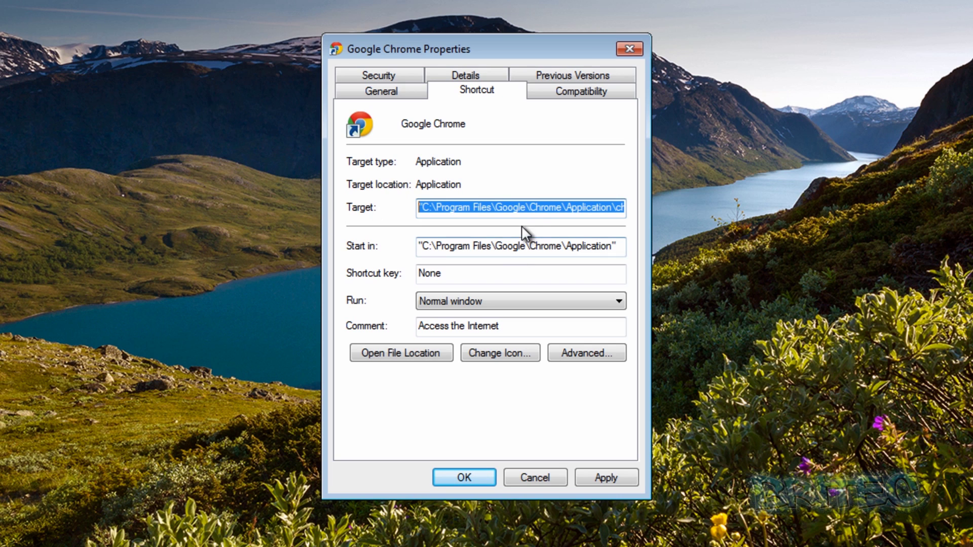
pyautogui.rightClick(518, 205)
pyautogui.click(554, 265)
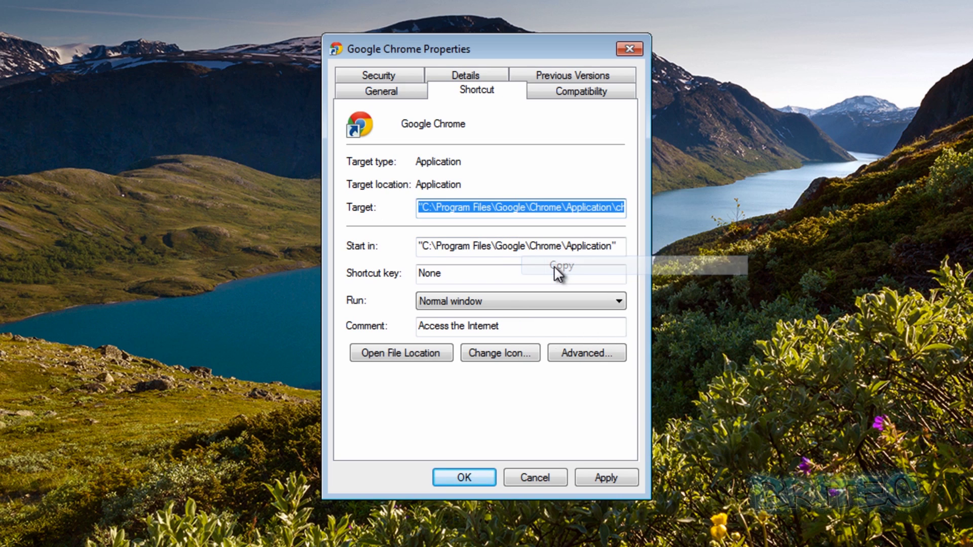
# Apply the new shortcut Target with administrator permission and close the properties
pyautogui.click(603, 477)
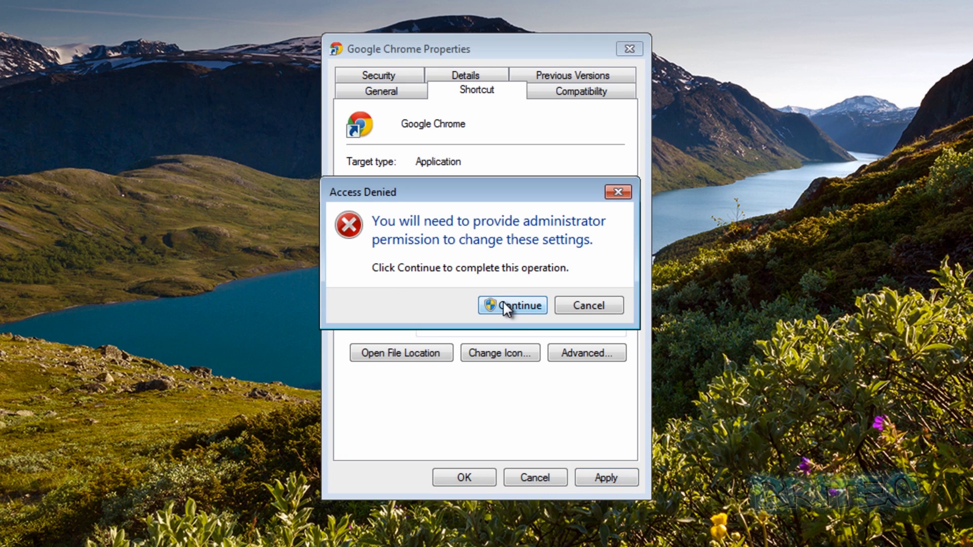
pyautogui.click(503, 301)
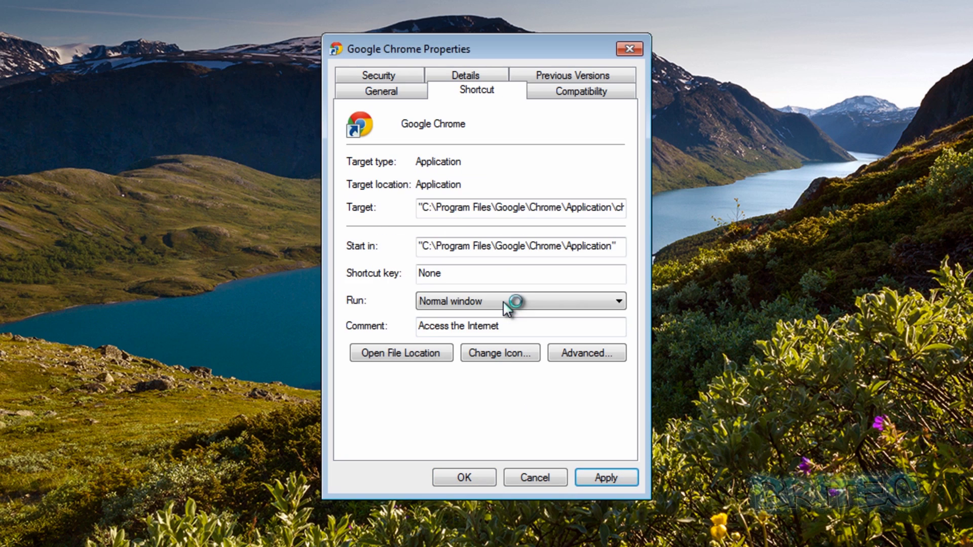
pyautogui.click(464, 479)
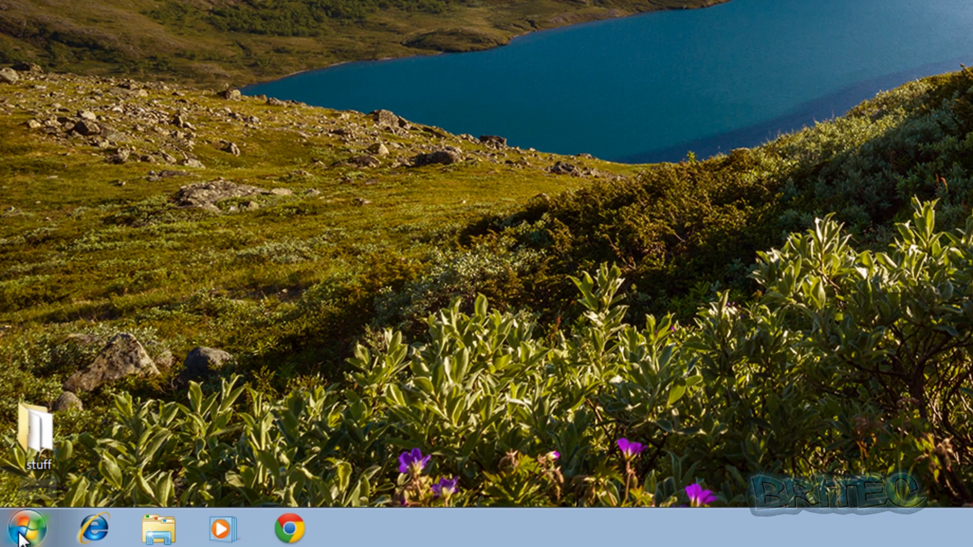
# Search the Start menu for regedit and run it, approving the UAC prompt
pyautogui.click(26, 528)
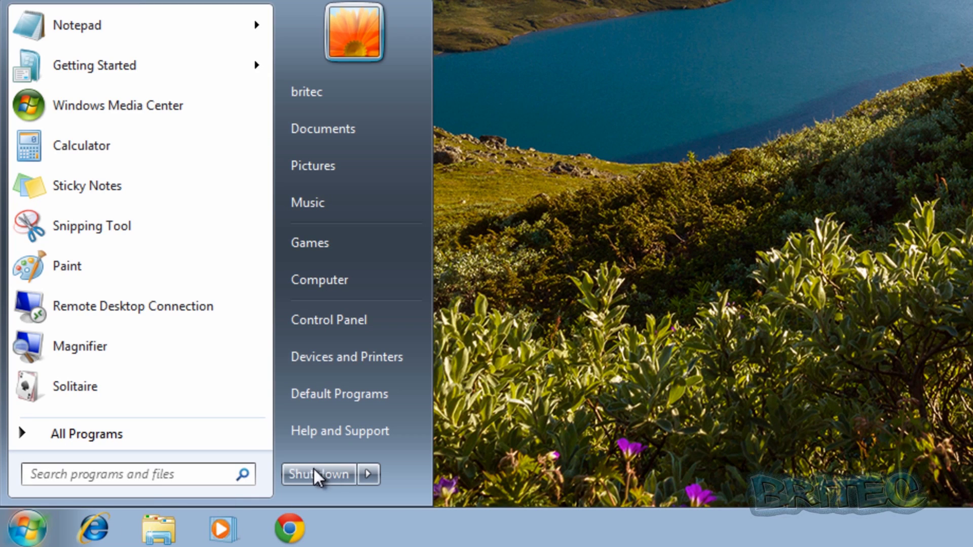
pyautogui.click(146, 475)
pyautogui.write('regedit')
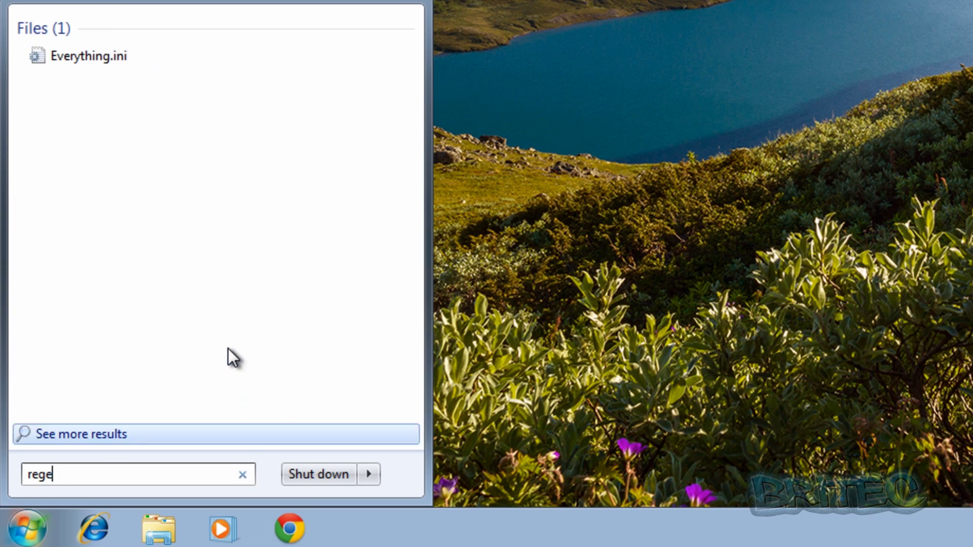
pyautogui.click(84, 57)
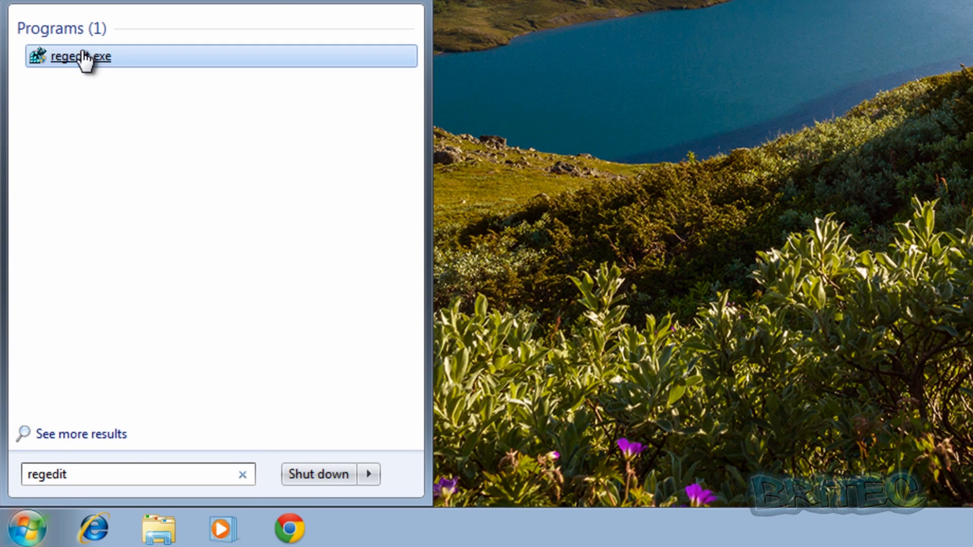
pyautogui.click(352, 279)
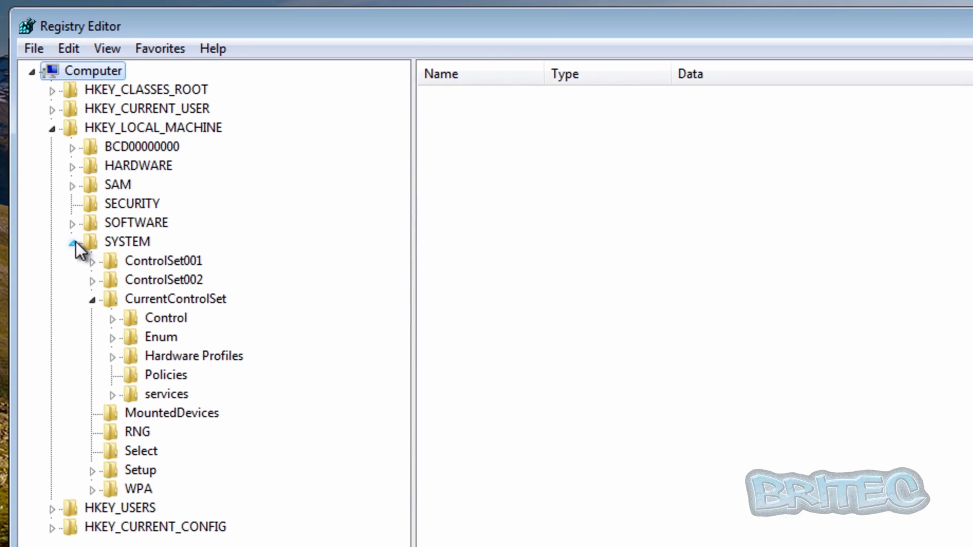
# Collapse SYSTEM and HKEY_LOCAL_MACHINE, then expand HKEY_CLASSES_ROOT to find ChromeHTML
pyautogui.click(73, 242)
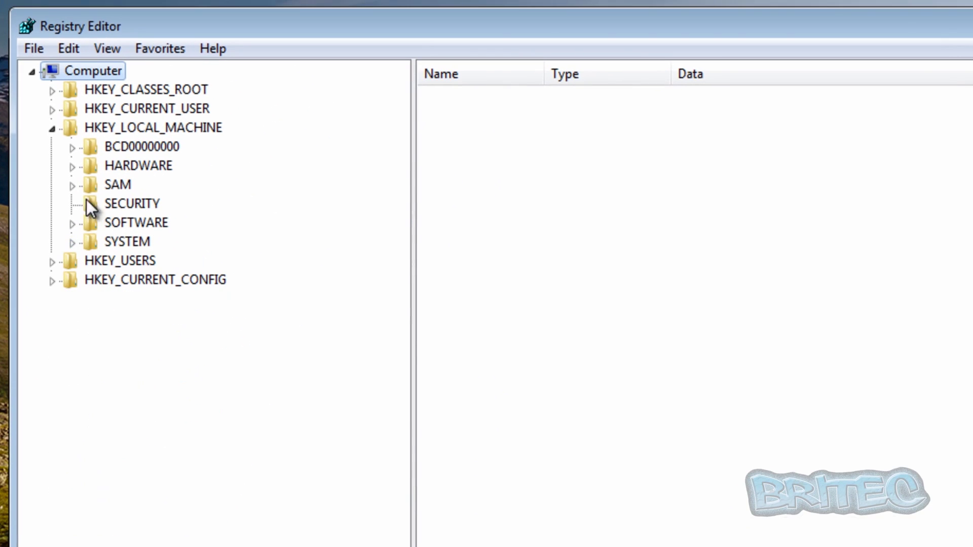
pyautogui.click(52, 129)
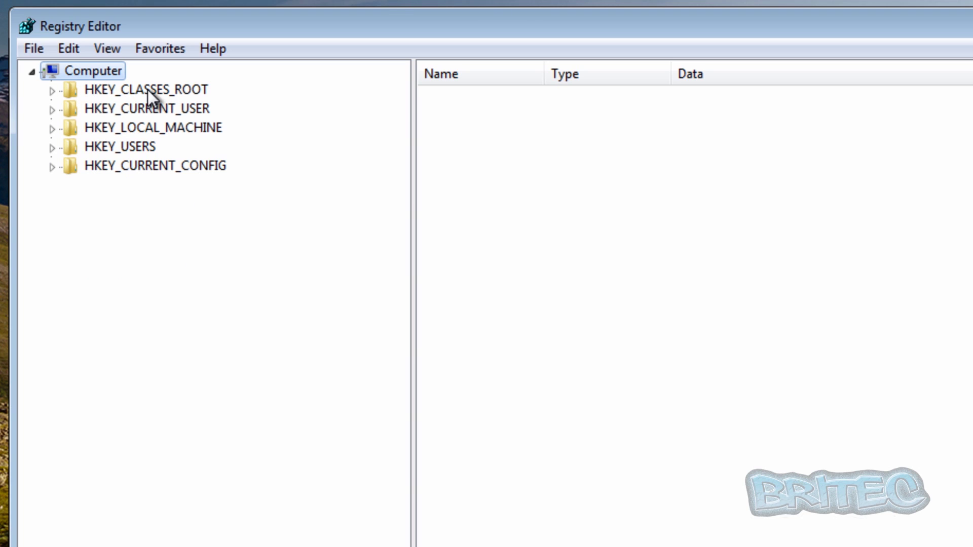
pyautogui.click(53, 91)
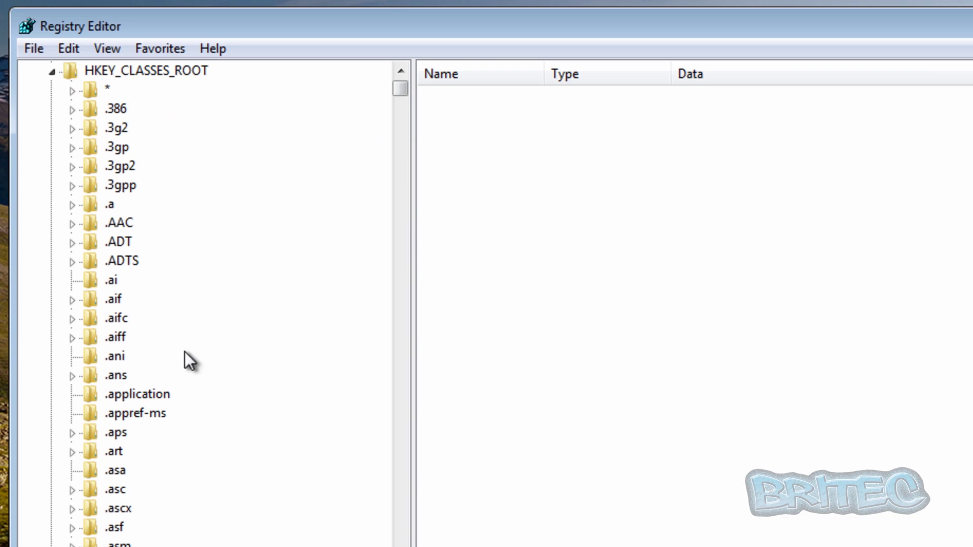
pyautogui.moveTo(400, 78); pyautogui.dragTo(424, 217)
pyautogui.scroll(3, 396, 144)
pyautogui.scroll(7, 397, 144)
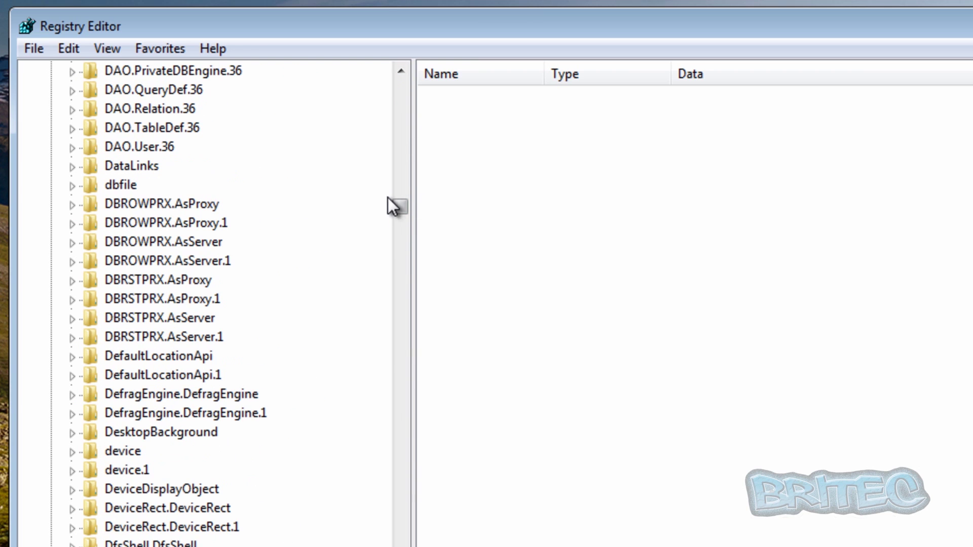
pyautogui.scroll(10, 395, 226)
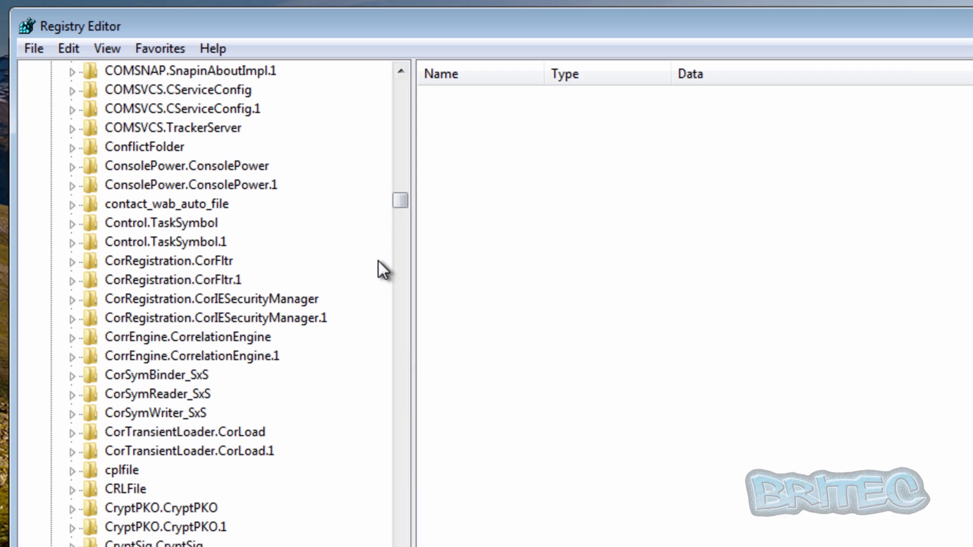
pyautogui.scroll(20, 371, 299)
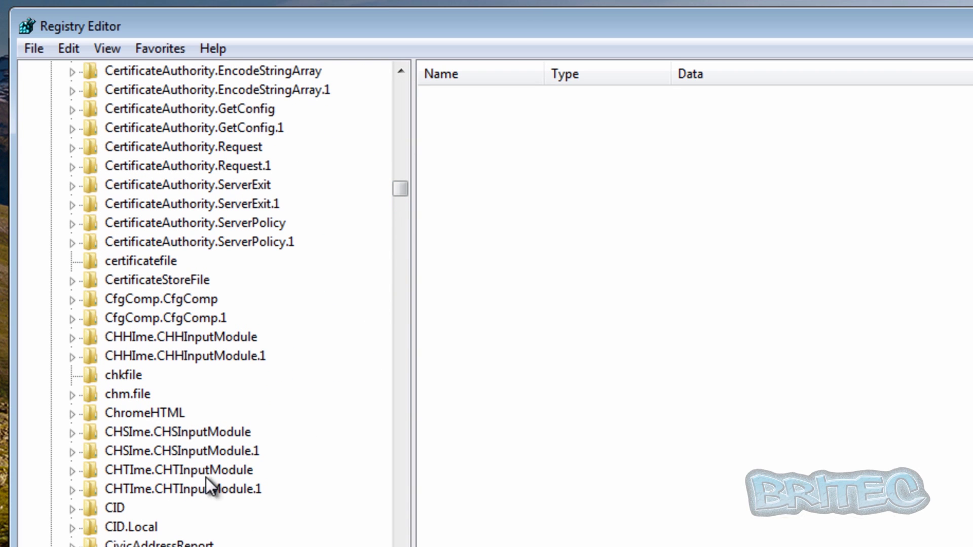
# Expand ChromeHTML > shell > open > command and open its (Default) value for editing
pyautogui.click(68, 409)
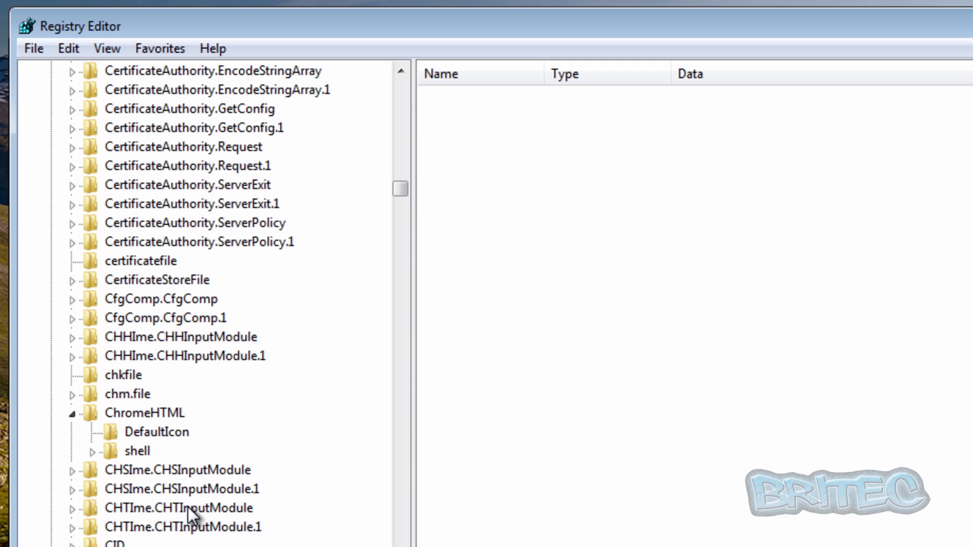
pyautogui.click(93, 451)
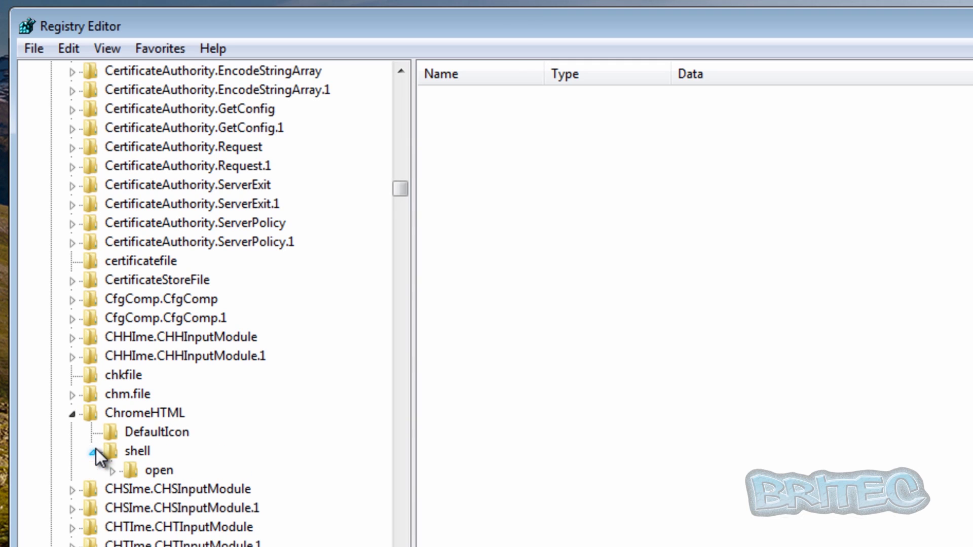
pyautogui.click(113, 471)
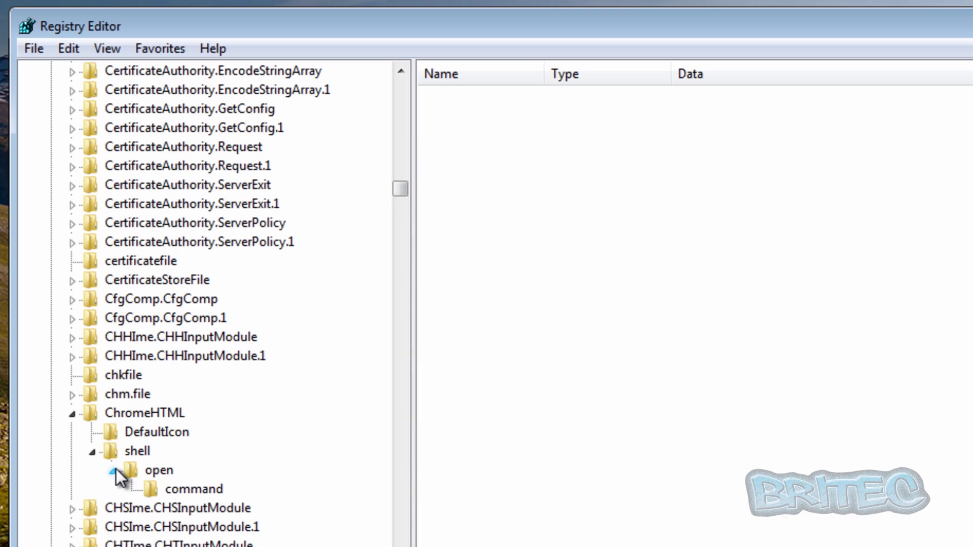
pyautogui.click(166, 491)
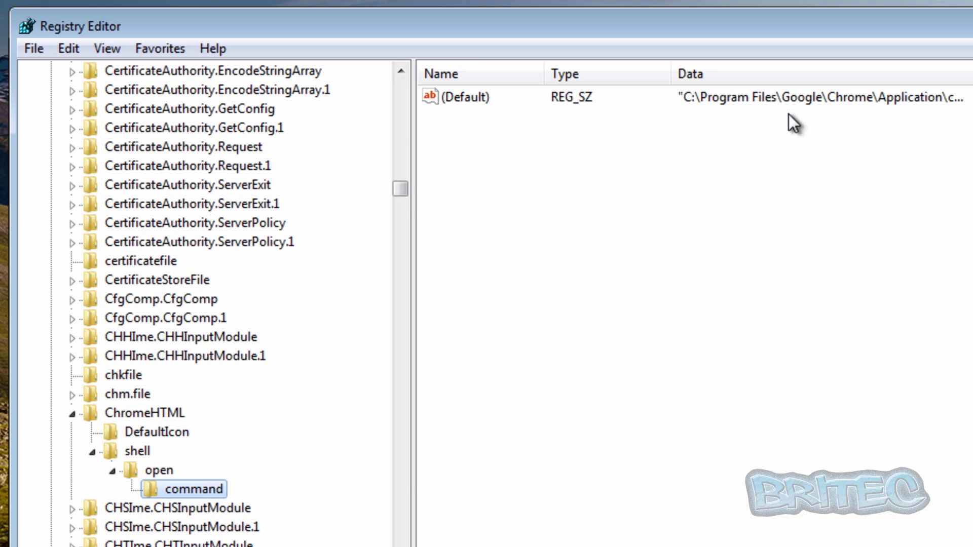
pyautogui.click(583, 101)
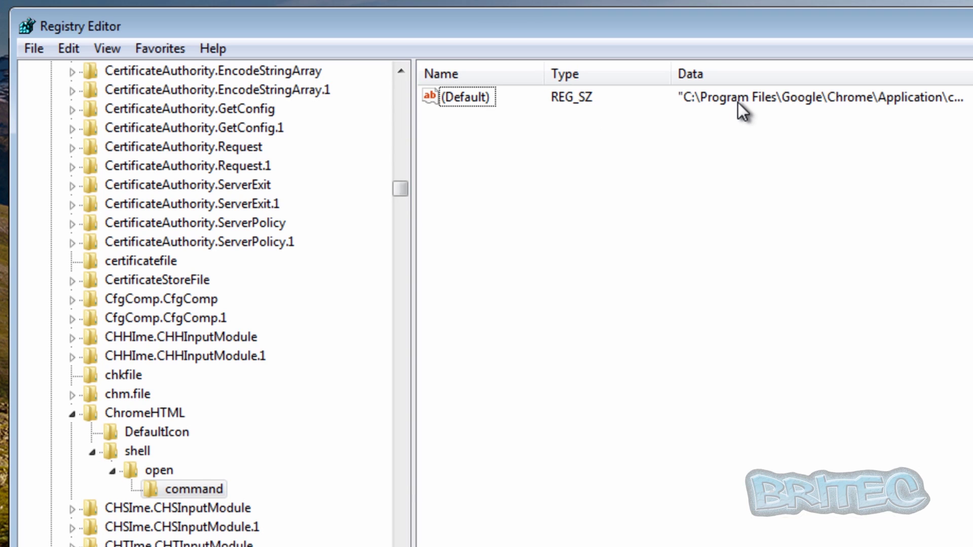
pyautogui.doubleClick(443, 97)
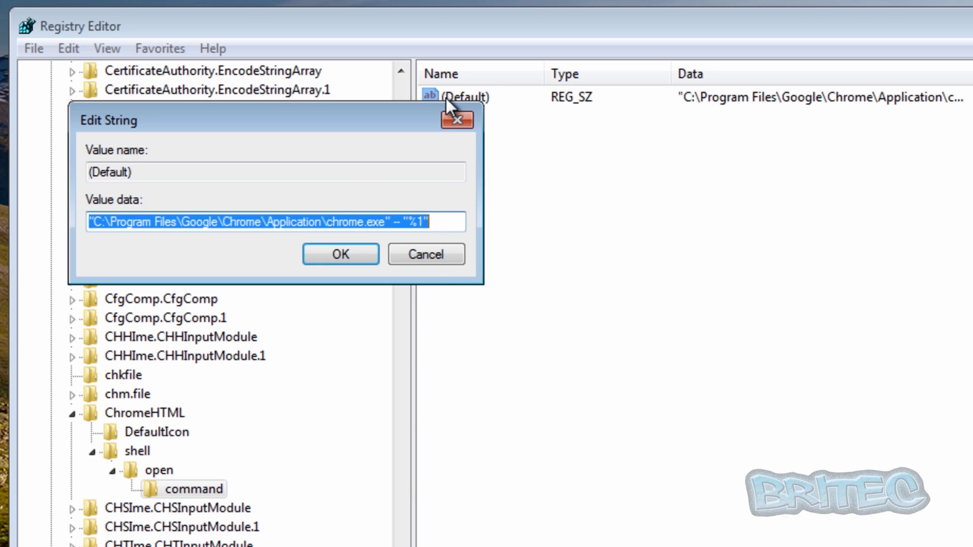
pyautogui.moveTo(288, 117); pyautogui.dragTo(619, 150)
pyautogui.moveTo(693, 150); pyautogui.dragTo(695, 155)
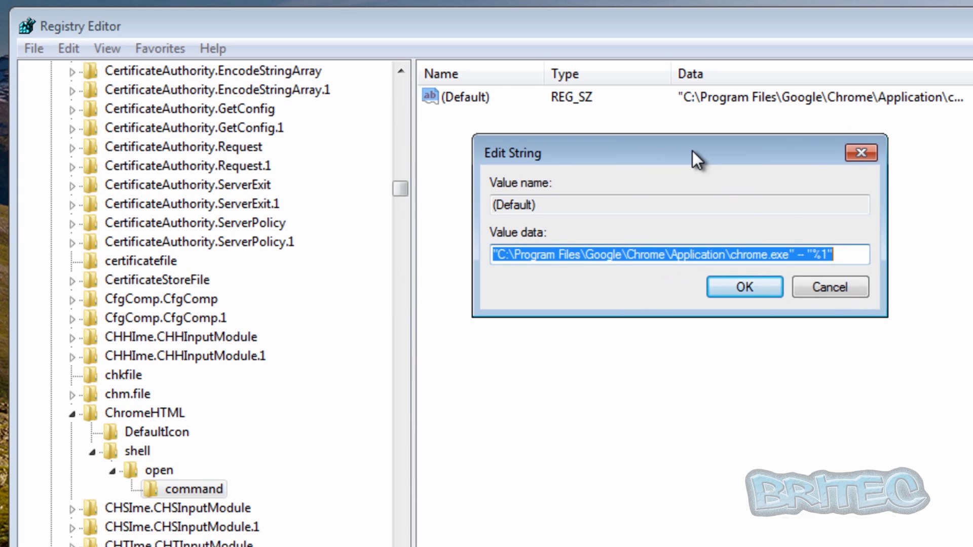
pyautogui.press('super')
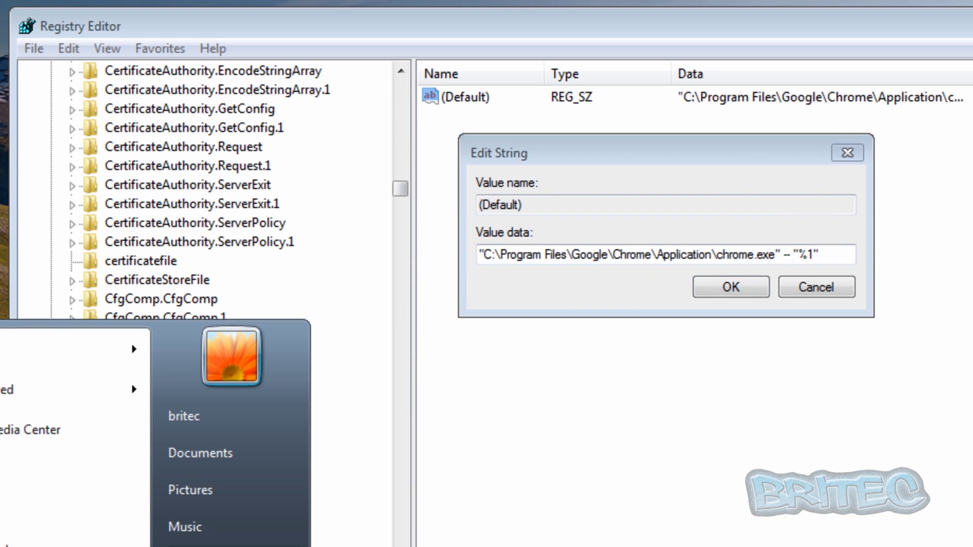
# Paste the Chrome command line into a new Notepad note and add the closing quote
pyautogui.click(76, 349)
pyautogui.rightClick(302, 178)
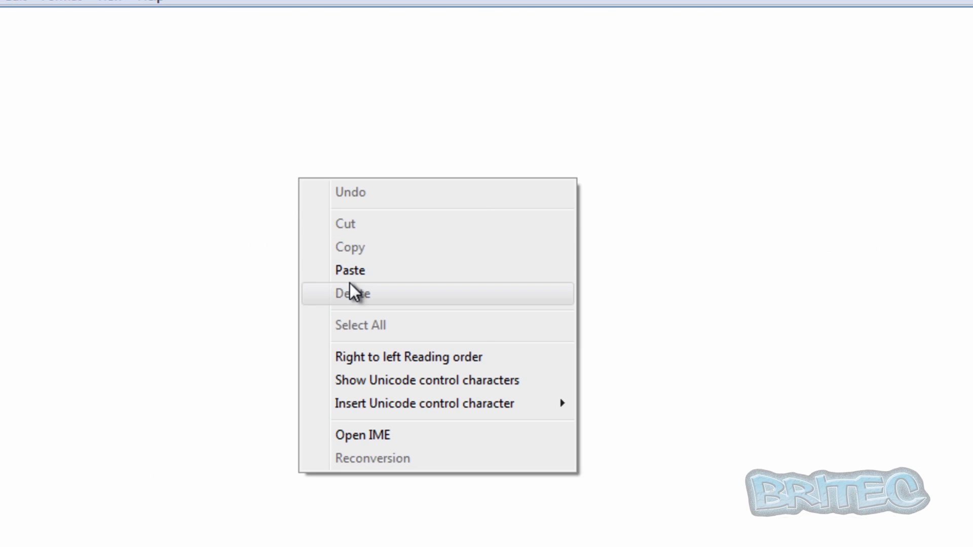
pyautogui.click(349, 270)
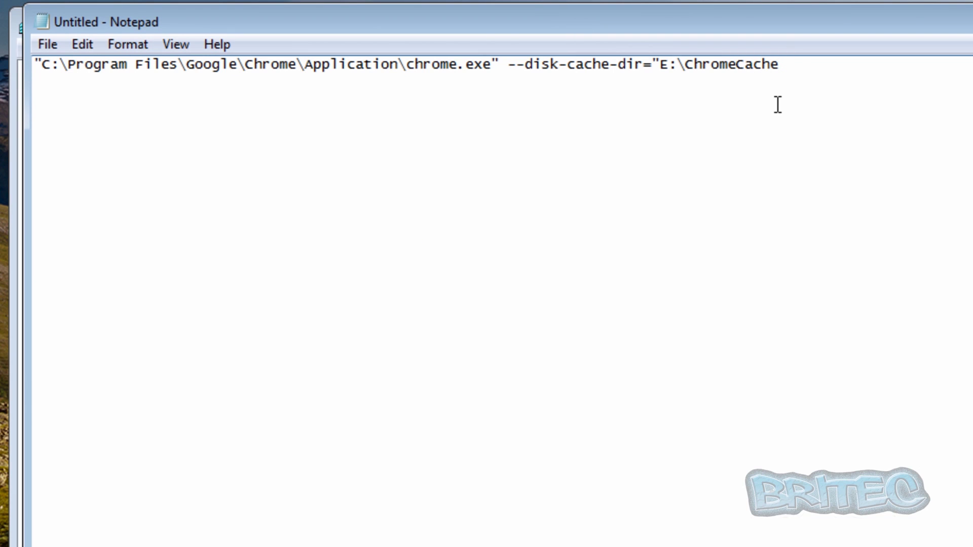
pyautogui.write('@')
pyautogui.press('BackSpace')
pyautogui.write('"')
# Copy the --disk-cache-dir="E:\ChromeCache" argument and cancel closing the unsaved note
pyautogui.moveTo(789, 65); pyautogui.dragTo(510, 54)
pyautogui.press('super+c')
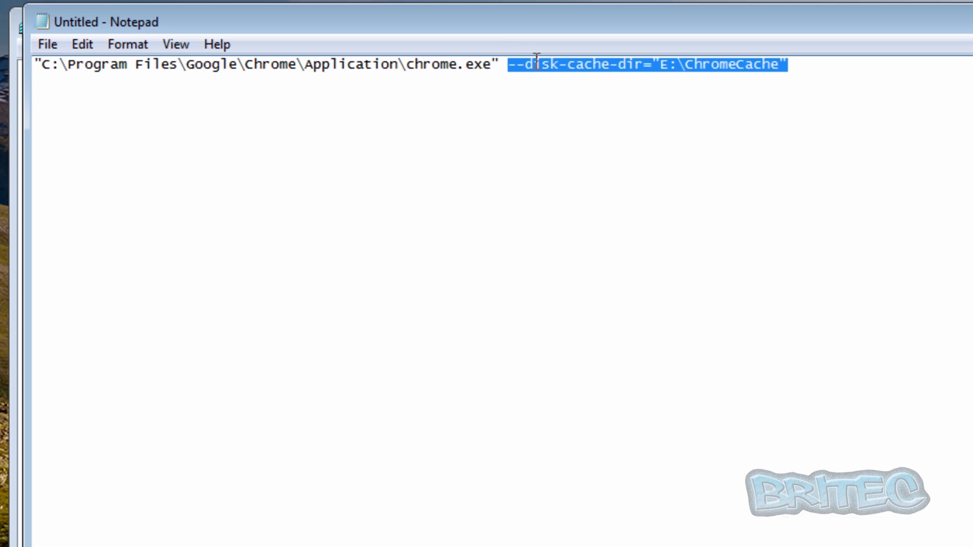
pyautogui.rightClick(592, 147)
pyautogui.click(658, 219)
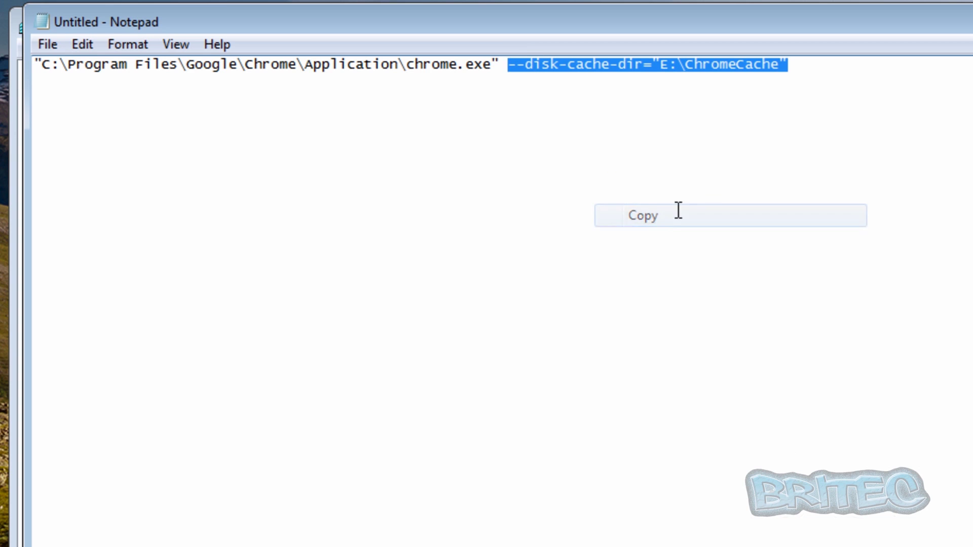
pyautogui.hotkey('alt', 'F4')
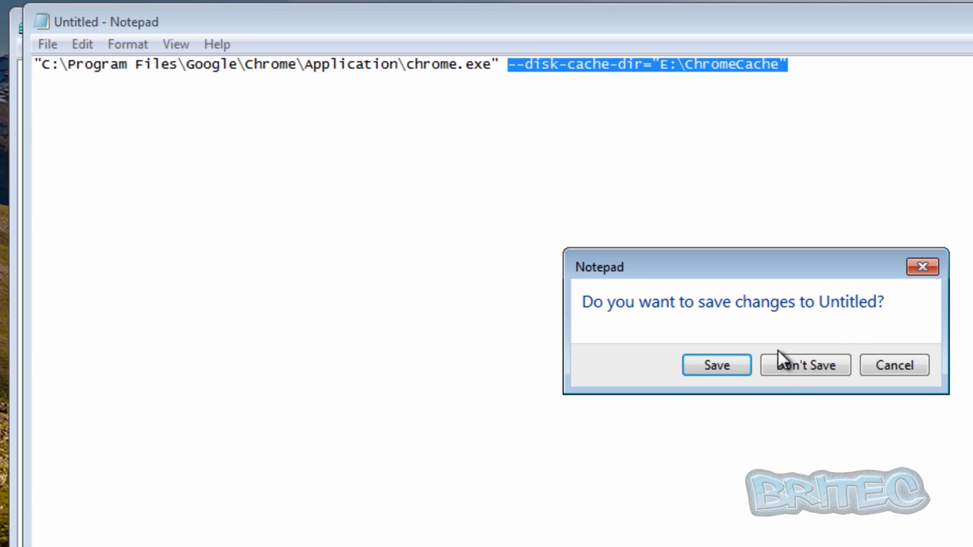
pyautogui.click(894, 365)
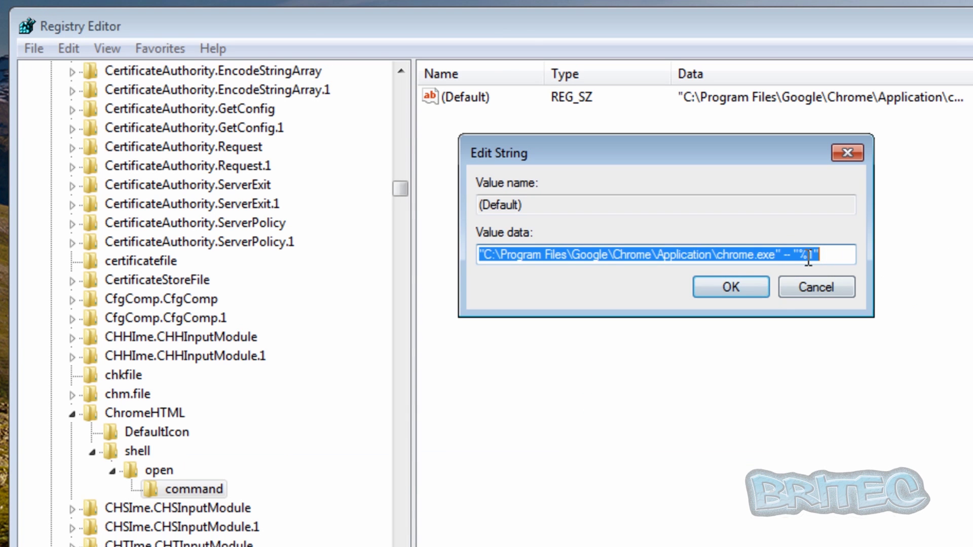
# Paste --disk-cache-dir="E:\ChromeCache" after chrome.exe in (Default), remove the extra dash, and save
pyautogui.click(784, 255)
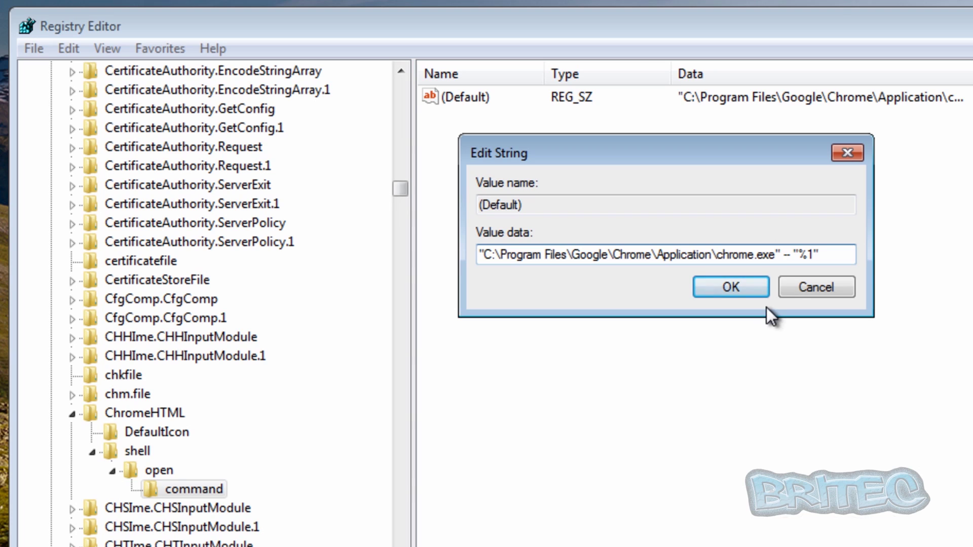
pyautogui.click(790, 255)
pyautogui.rightClick(791, 255)
pyautogui.click(842, 348)
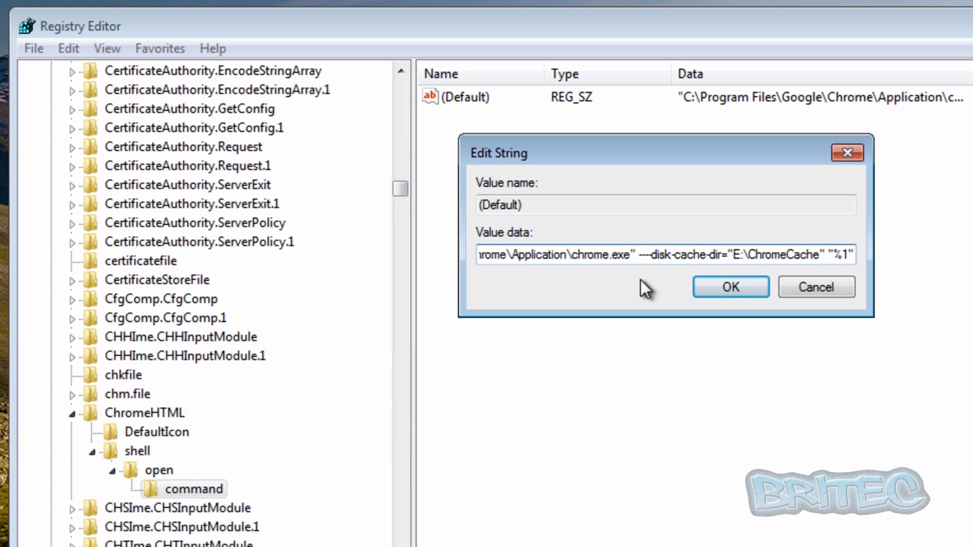
pyautogui.click(646, 254)
pyautogui.press('BackSpace')
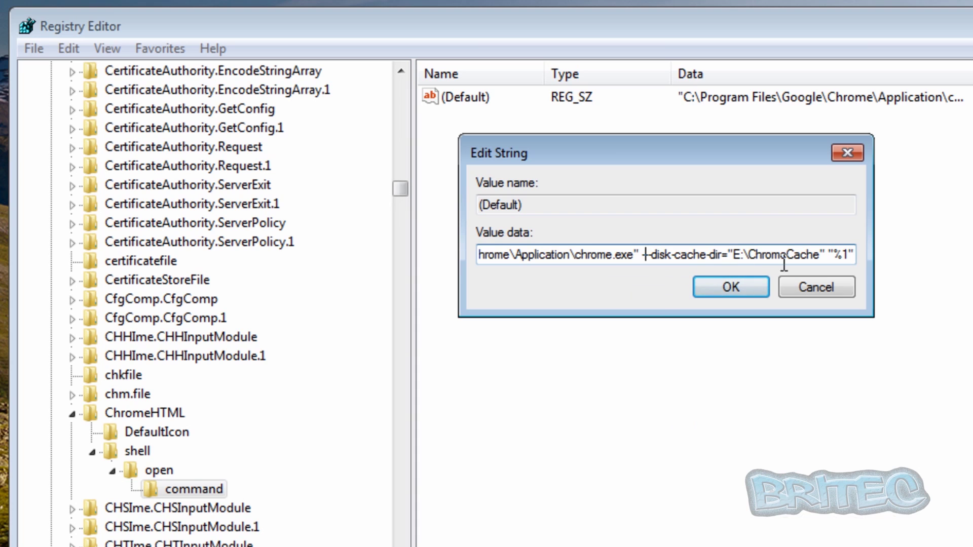
pyautogui.click(728, 286)
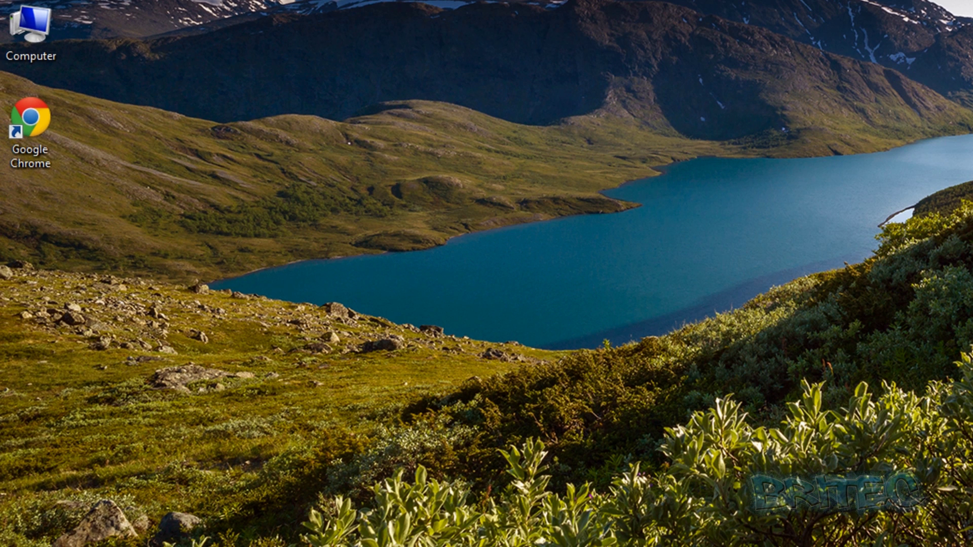
# Add the closing quote so the Chrome shortcut Target ends --disk-cache-dir="E:\ChromeCache", saved with admin permission
pyautogui.rightClick(27, 123)
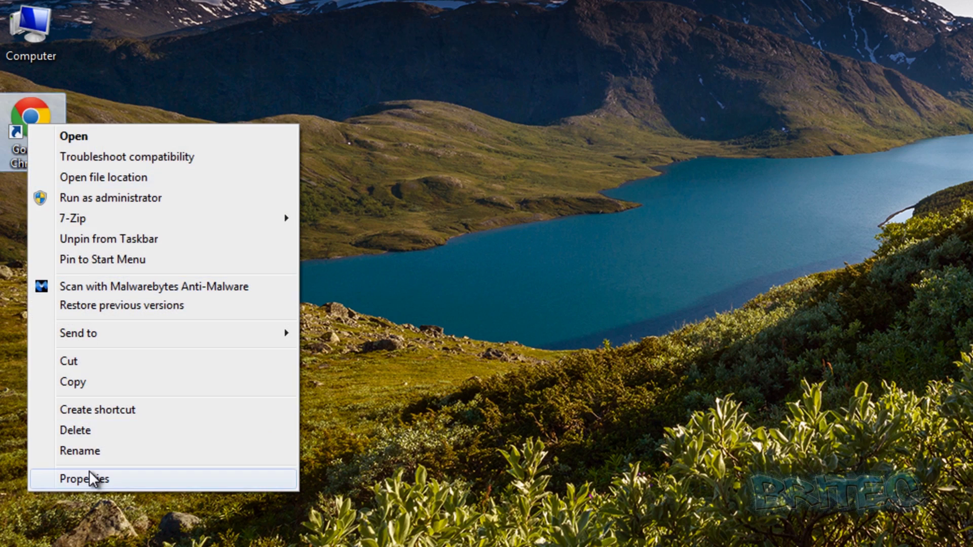
pyautogui.click(89, 471)
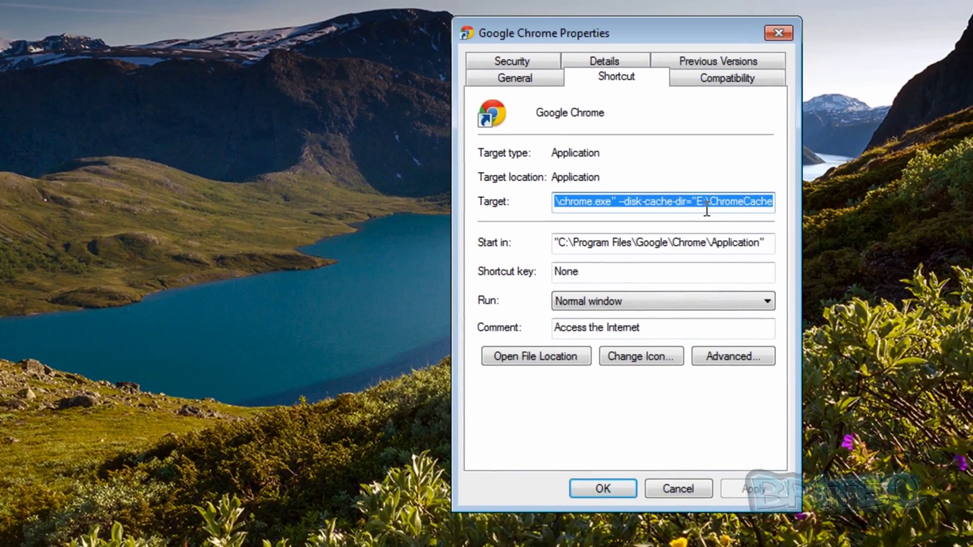
pyautogui.click(584, 225)
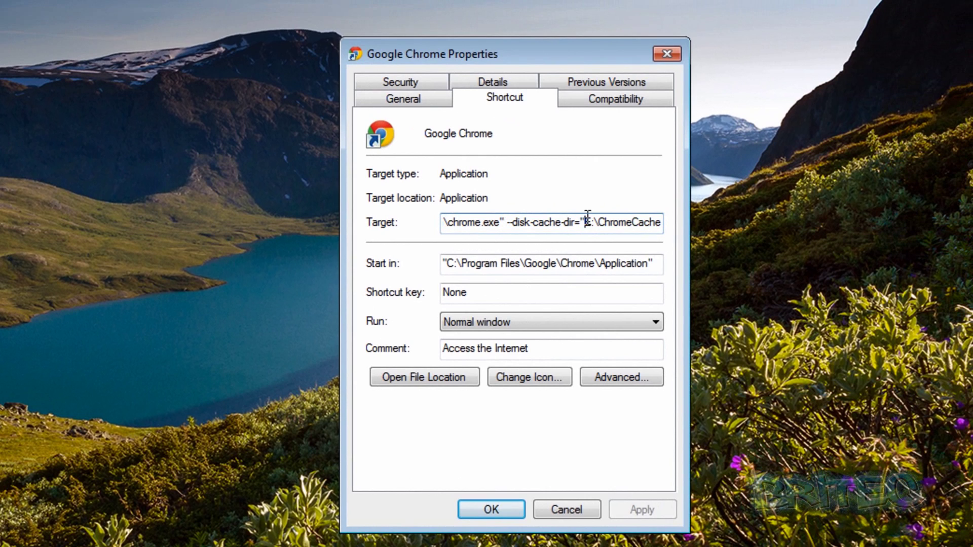
pyautogui.moveTo(582, 225); pyautogui.dragTo(688, 224)
pyautogui.click(660, 225)
pyautogui.write('"')
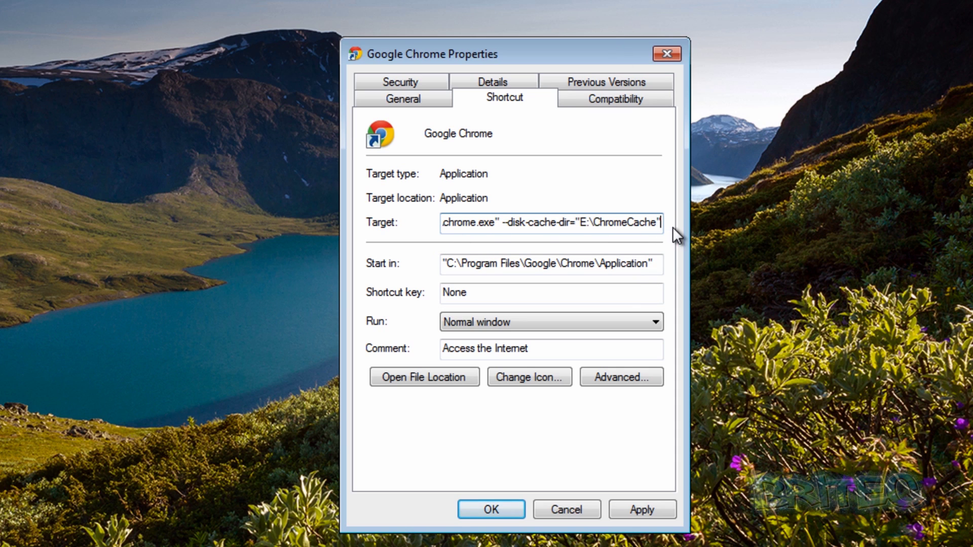
pyautogui.click(492, 511)
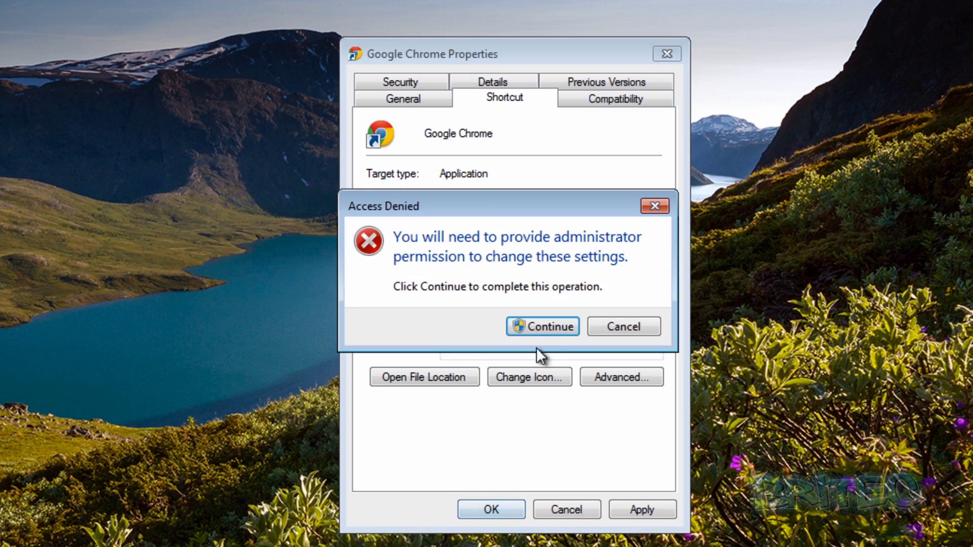
pyautogui.click(541, 329)
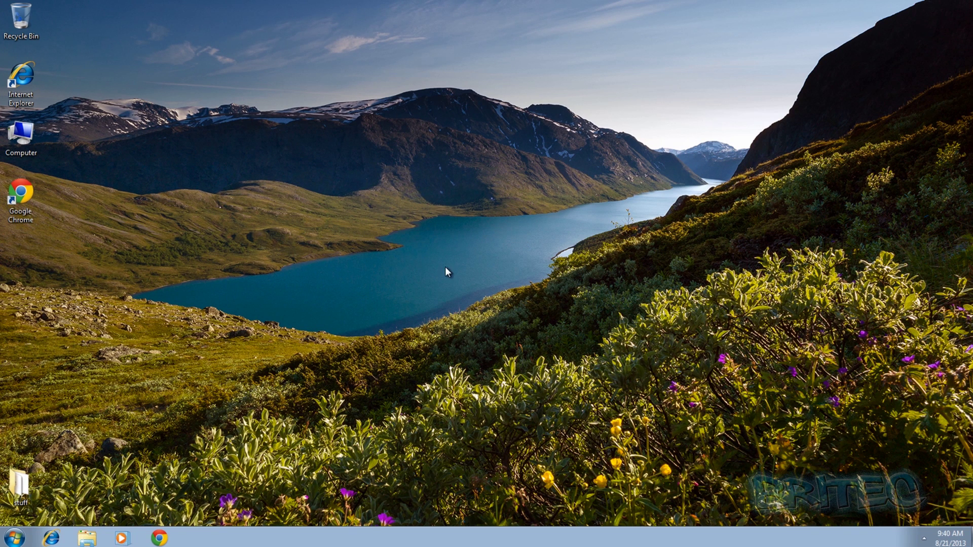
pyautogui.doubleClick(23, 193)
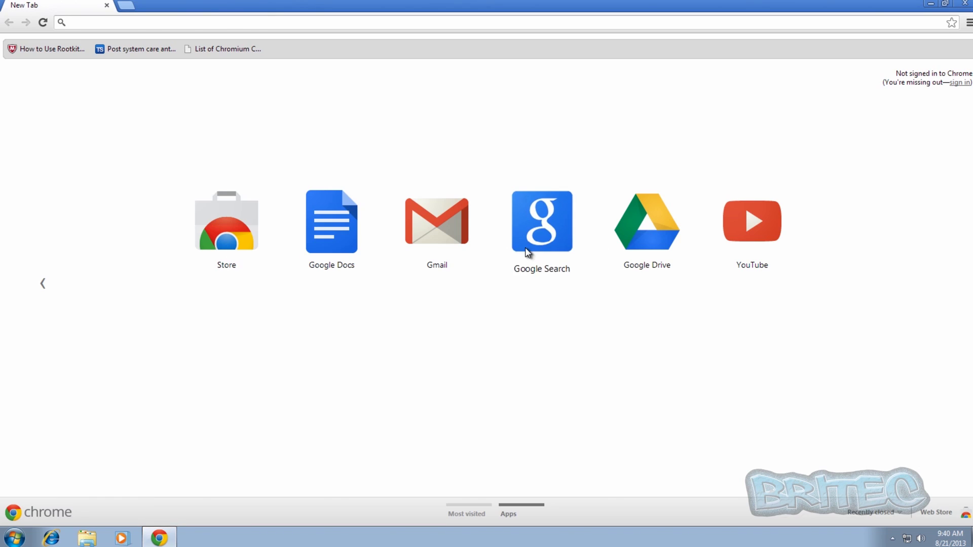
pyautogui.click(527, 250)
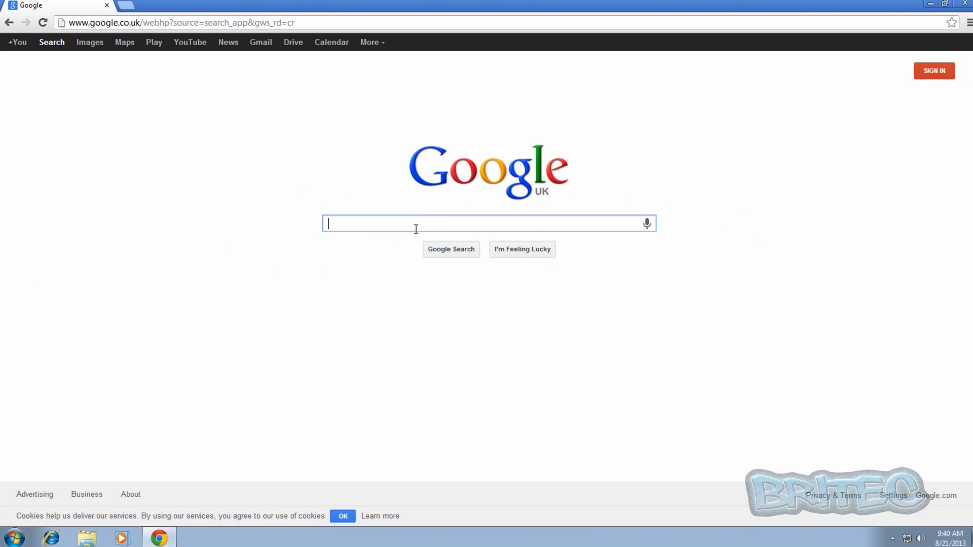
pyautogui.write('bbc sport')
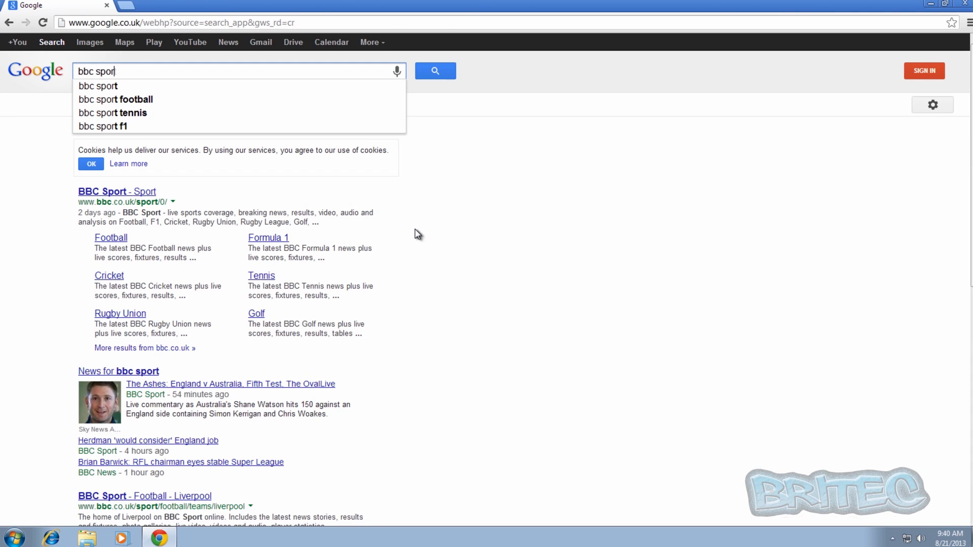
pyautogui.press('Return')
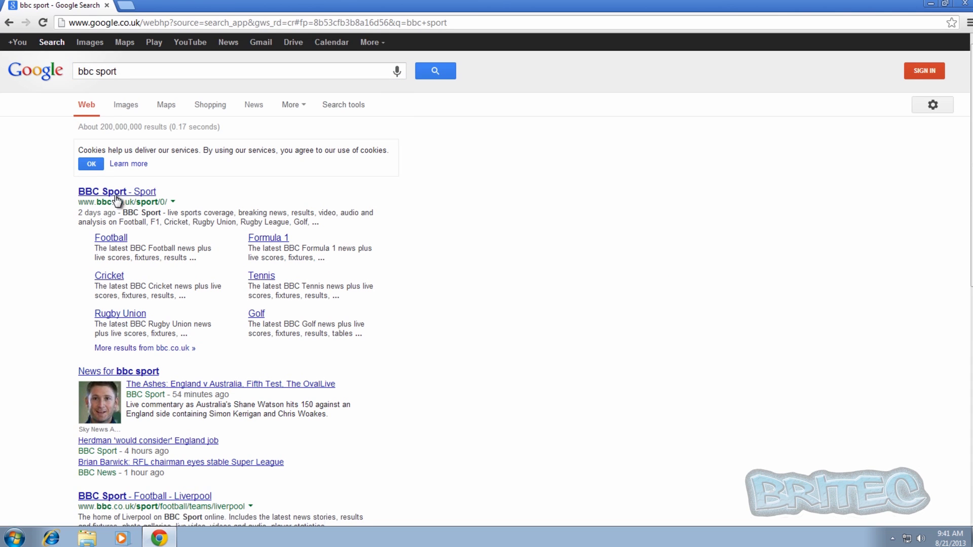
pyautogui.click(116, 195)
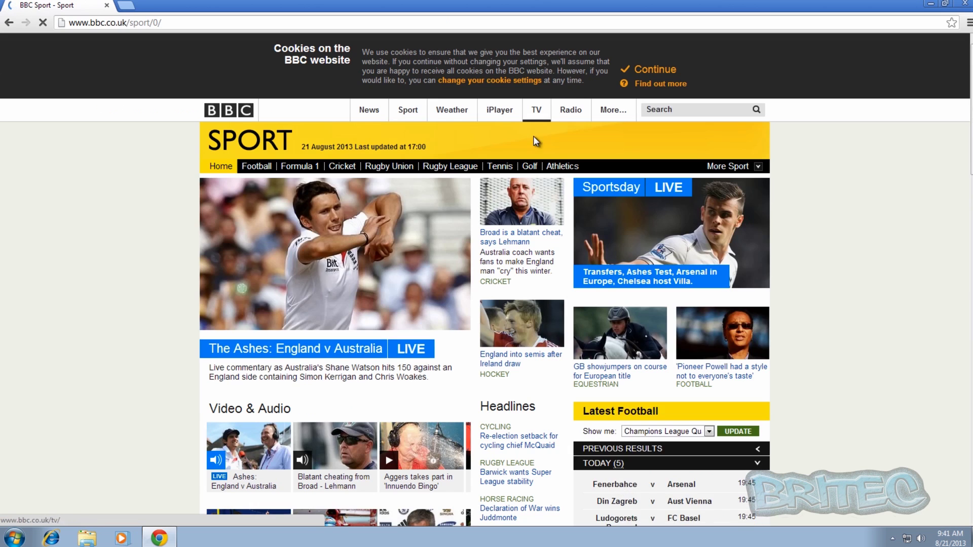
pyautogui.click(966, 4)
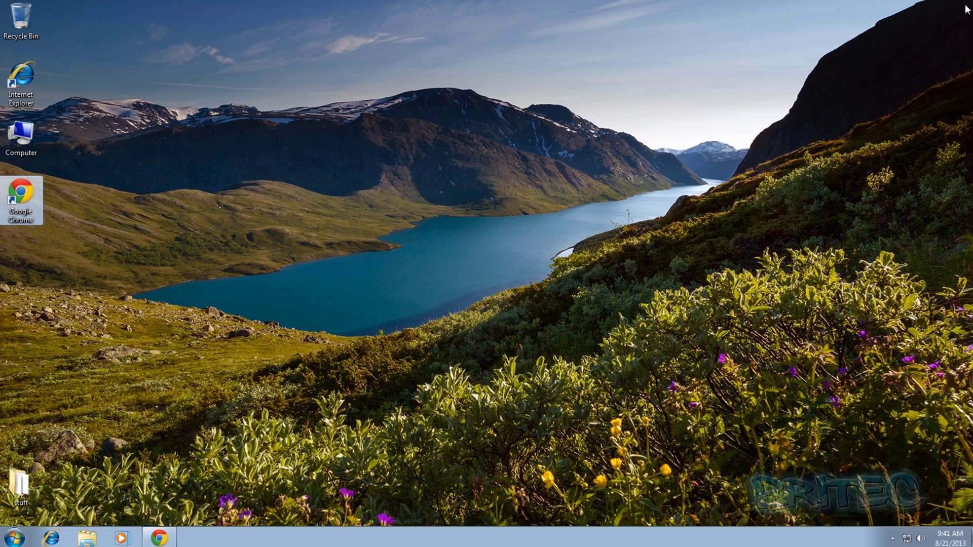
pyautogui.doubleClick(19, 135)
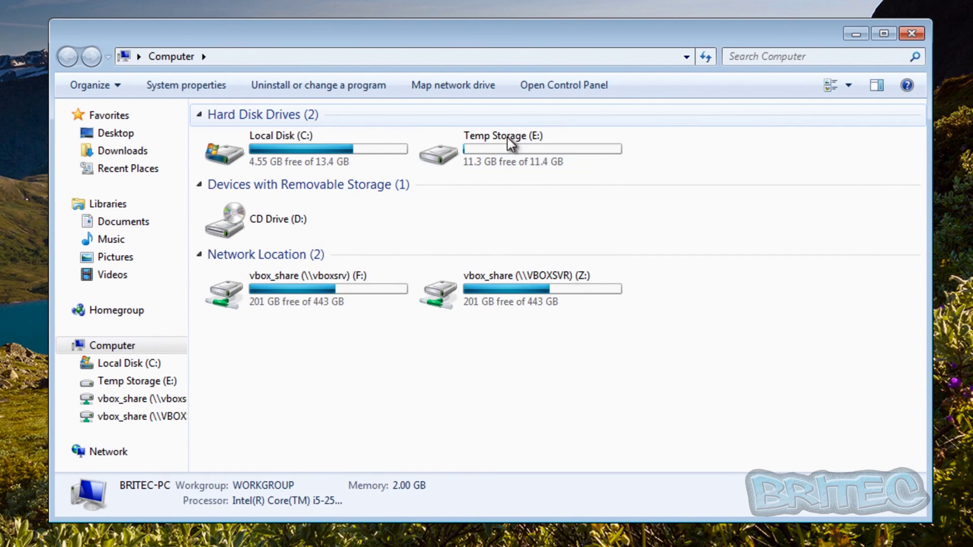
pyautogui.doubleClick(517, 163)
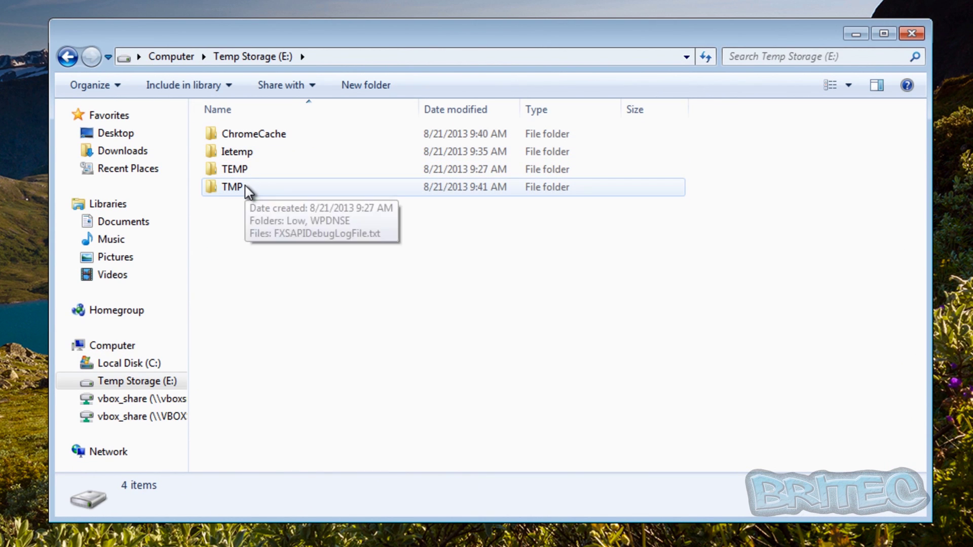
pyautogui.doubleClick(245, 186)
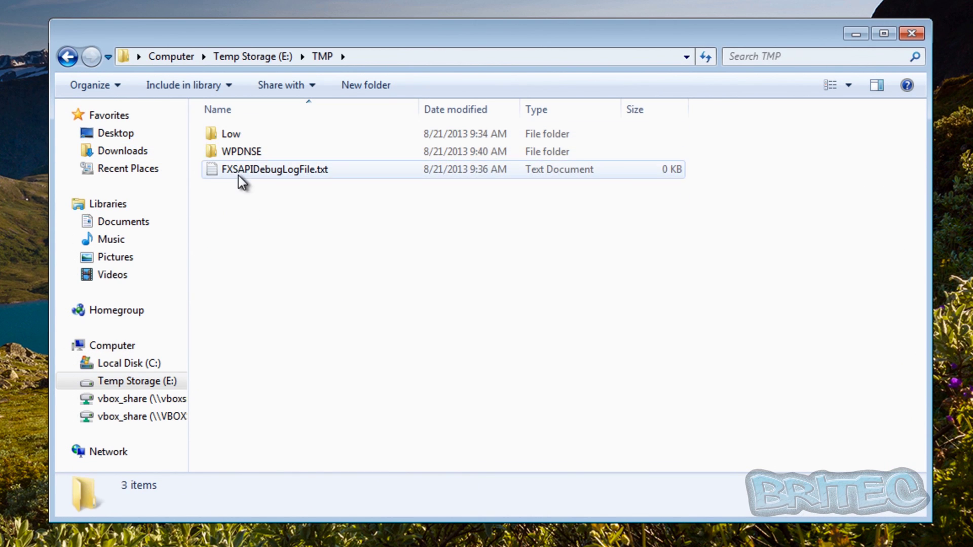
pyautogui.click(74, 58)
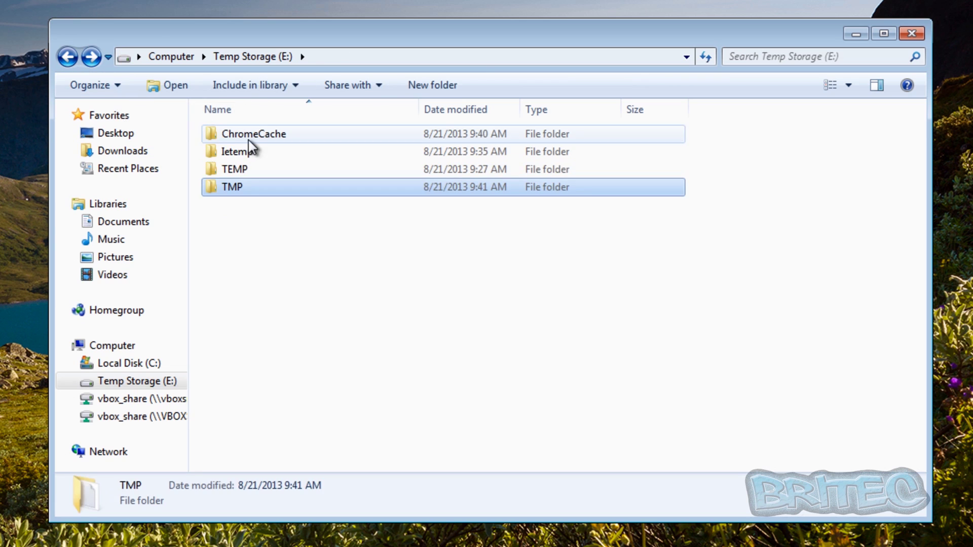
pyautogui.doubleClick(241, 170)
pyautogui.click(72, 54)
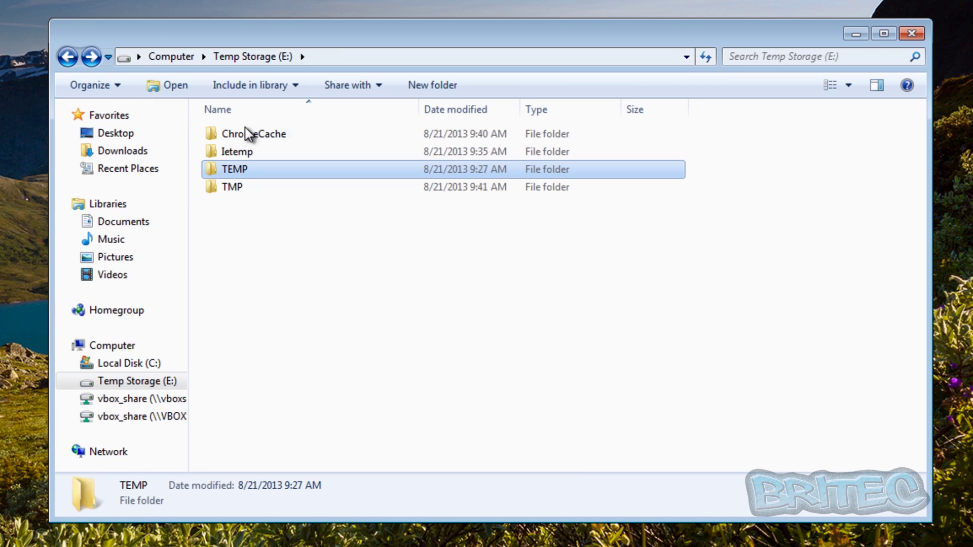
pyautogui.doubleClick(245, 134)
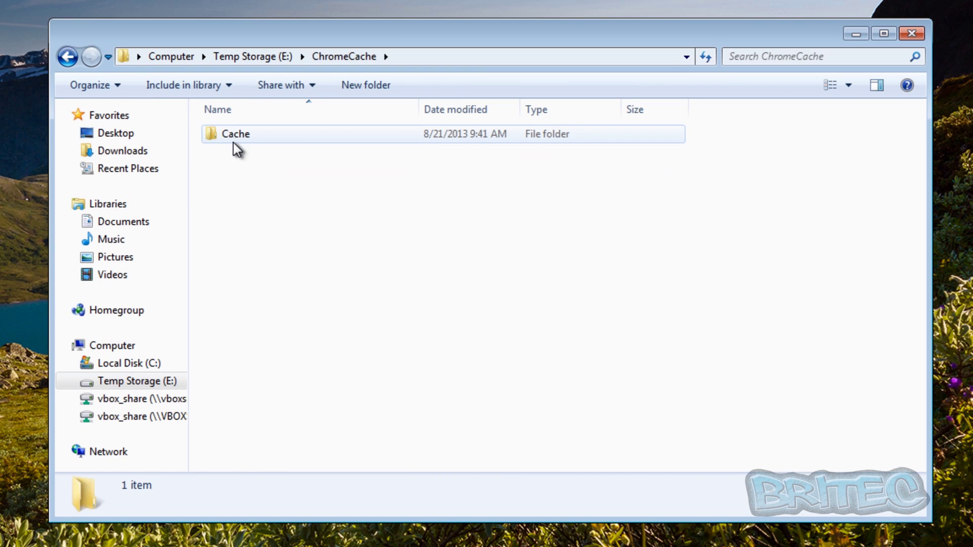
pyautogui.doubleClick(239, 137)
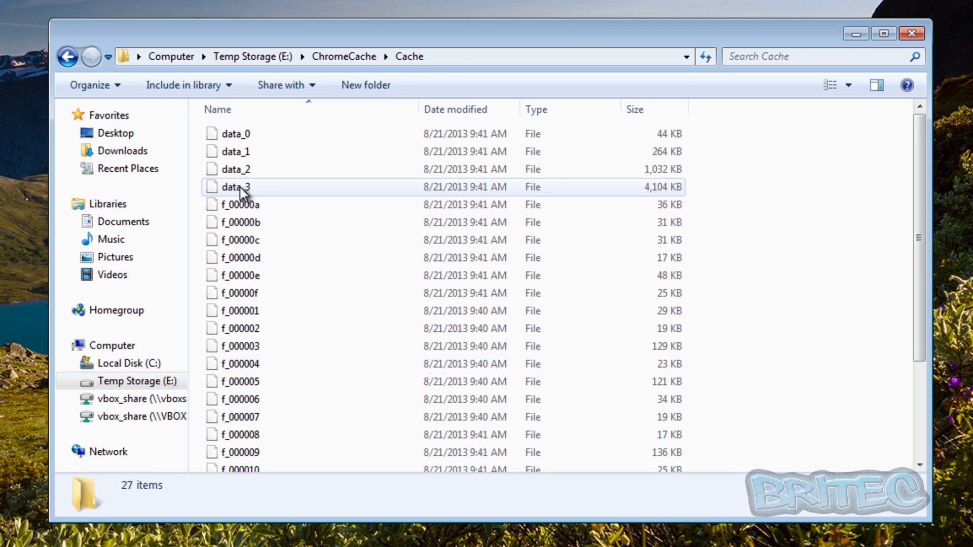
pyautogui.scroll(-3, 259, 223)
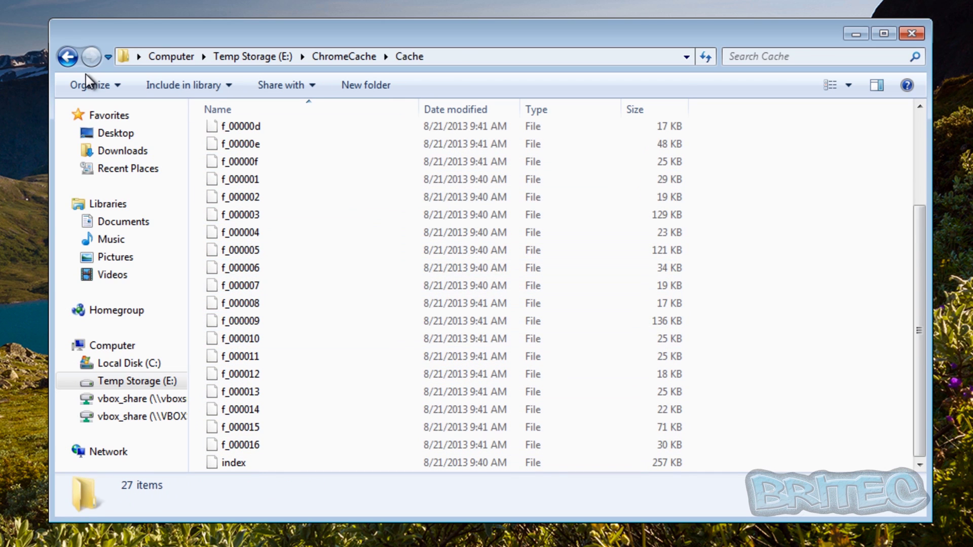
pyautogui.click(71, 64)
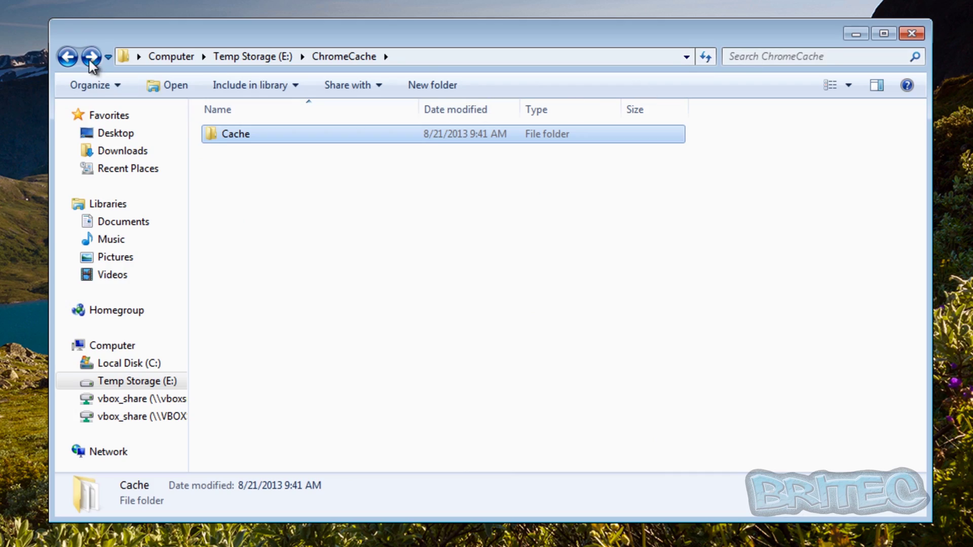
pyautogui.click(68, 57)
pyautogui.click(912, 34)
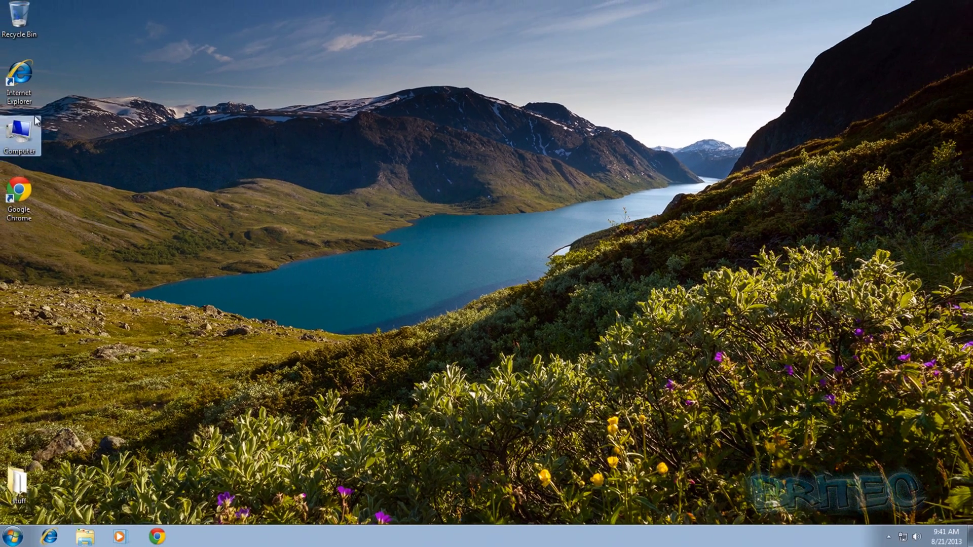
pyautogui.doubleClick(30, 126)
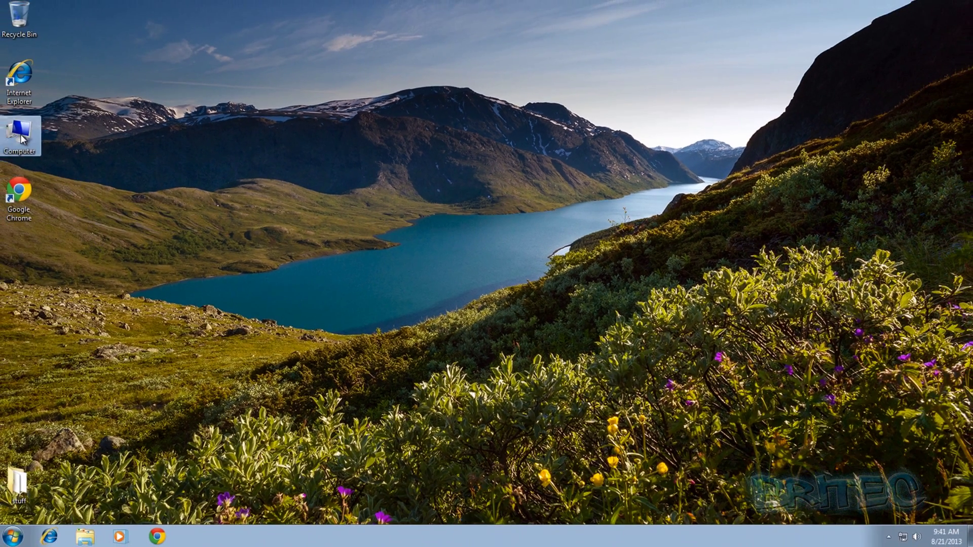
pyautogui.doubleClick(543, 175)
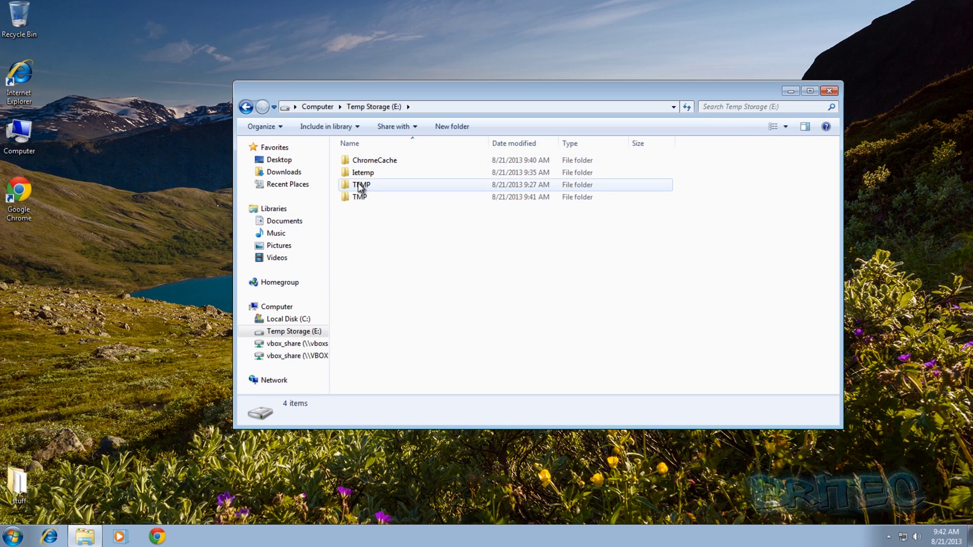
pyautogui.click(829, 91)
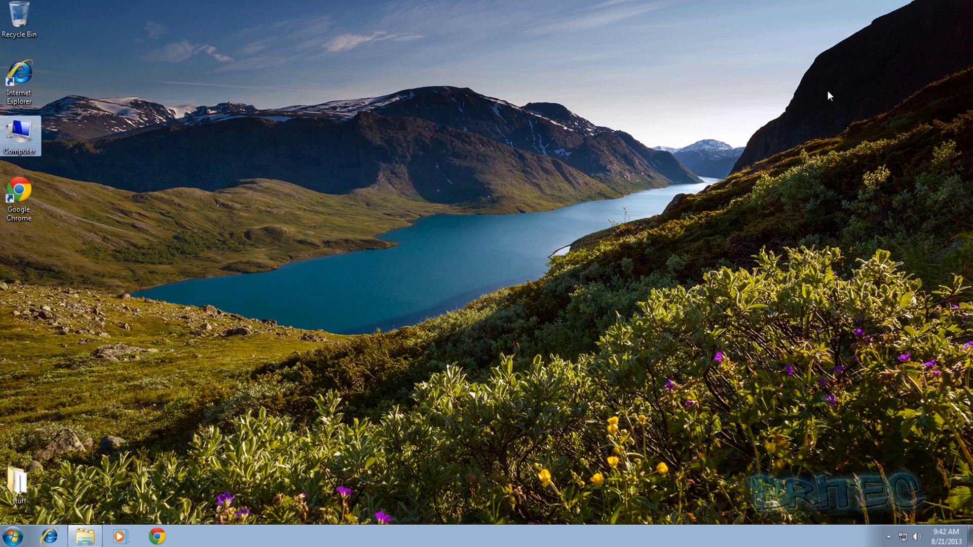